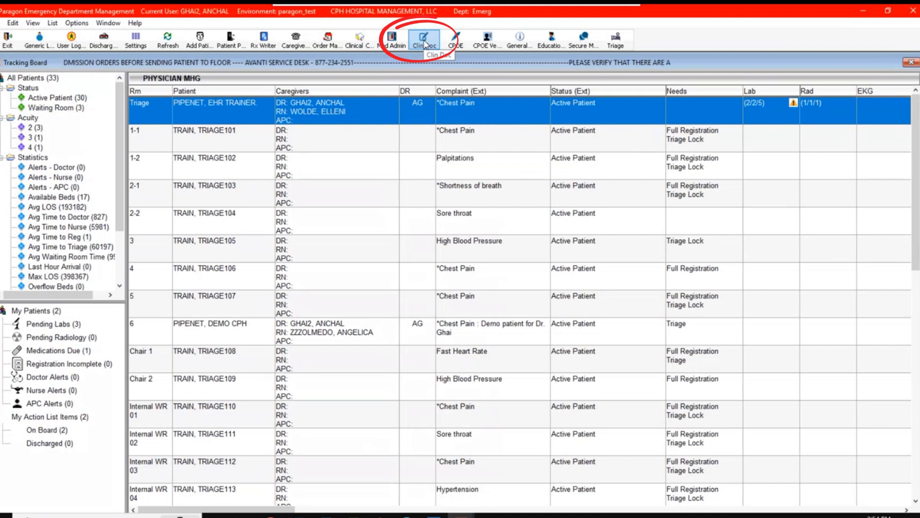
- Open clinical documentation for the Triage room patient and bring up the education content list for that patient
left_click(424, 41)
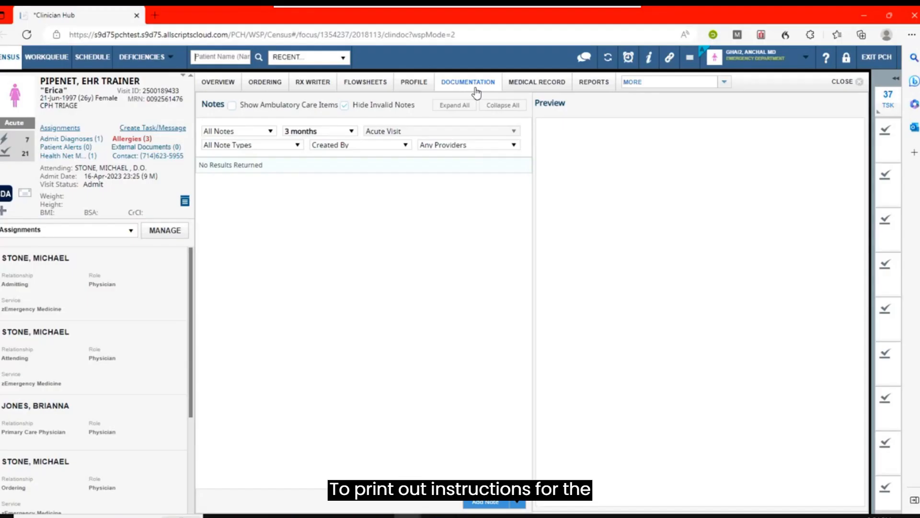
left_click(650, 59)
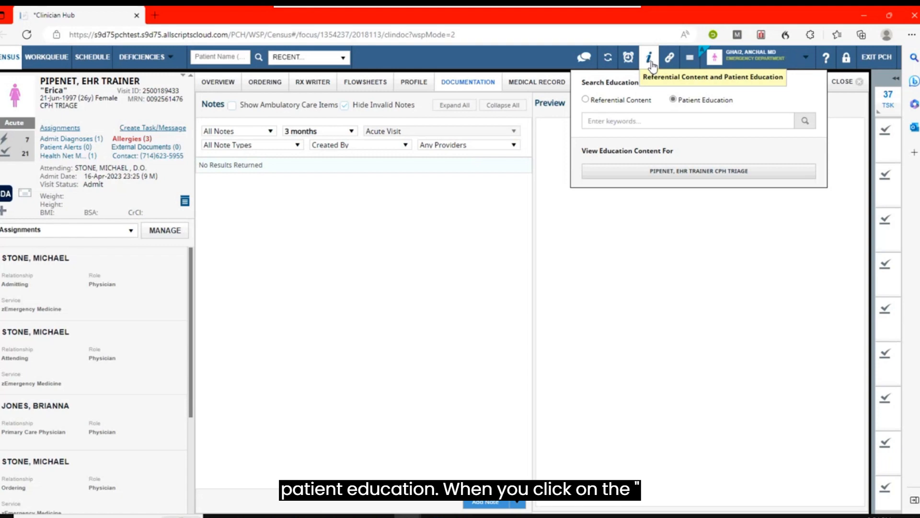
left_click(701, 178)
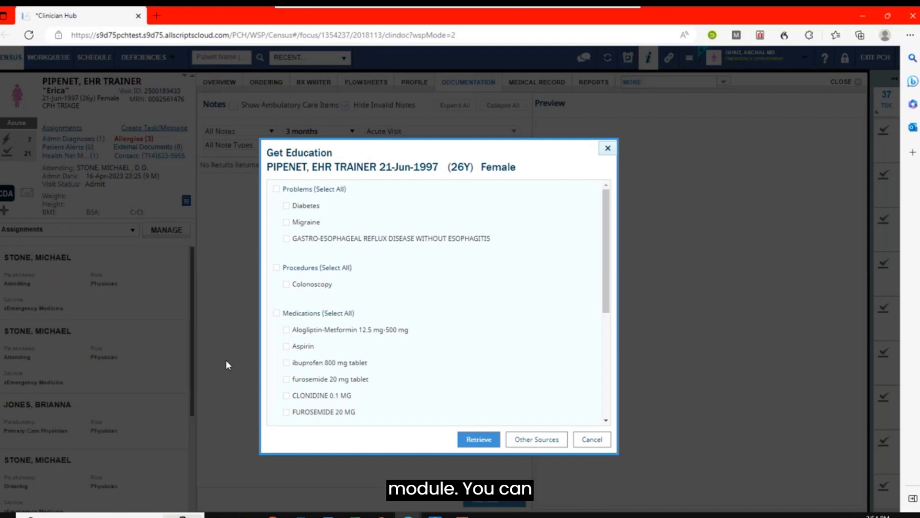
- Retrieve patient education for the problems Diabetes and Migraine
left_click(287, 207)
left_click(288, 223)
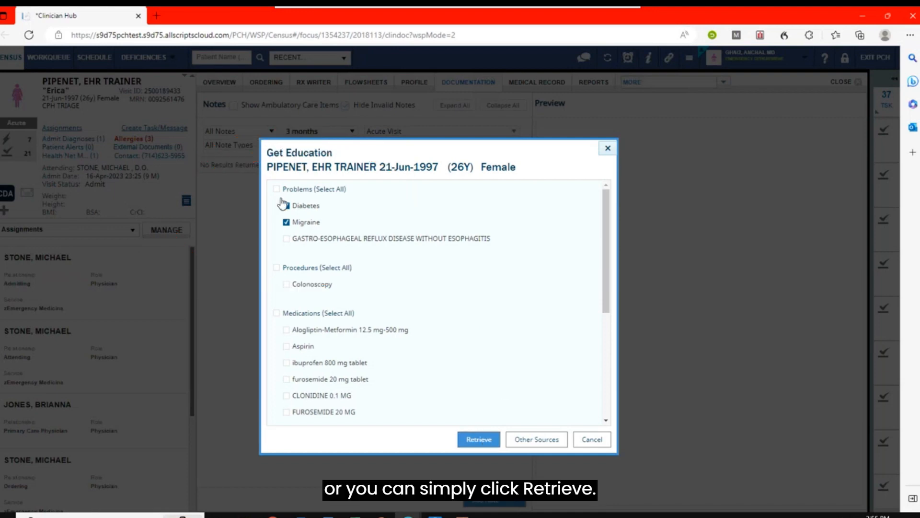
left_click(480, 440)
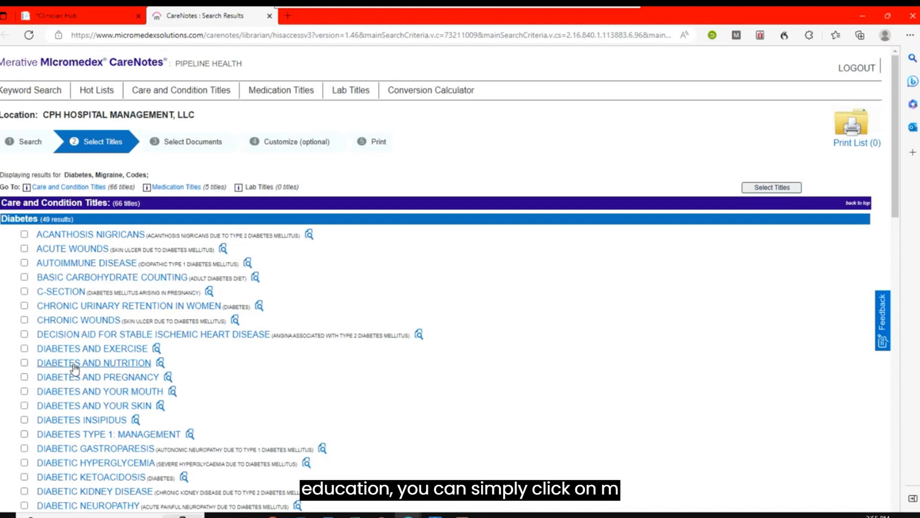
- Choose the care titles Diabetes and Nutrition and Chronic Wounds from the Diabetes results and submit the selection
left_click(24, 363)
left_click(24, 320)
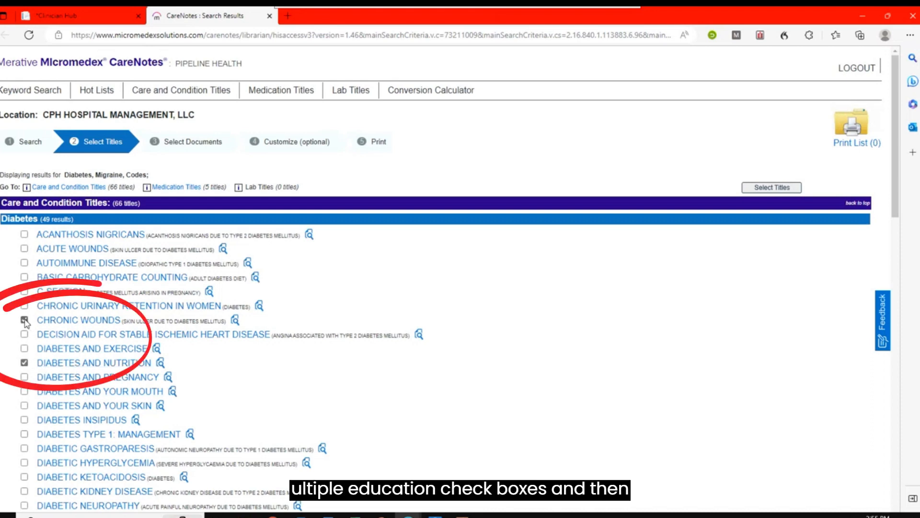
left_click(772, 188)
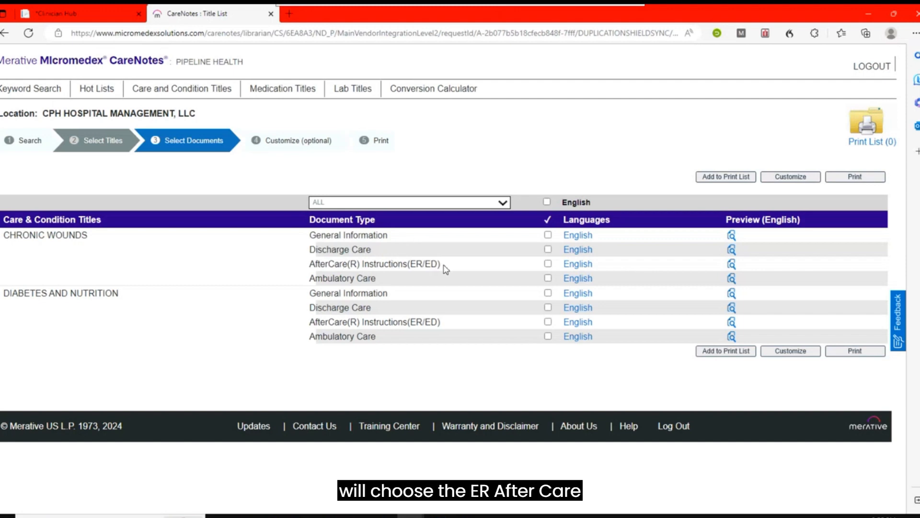
- Include AfterCare(R) Instructions(ER/ED) for Chronic Wounds and for Diabetes and Nutrition, and preview the Chronic Wounds document
left_click(548, 264)
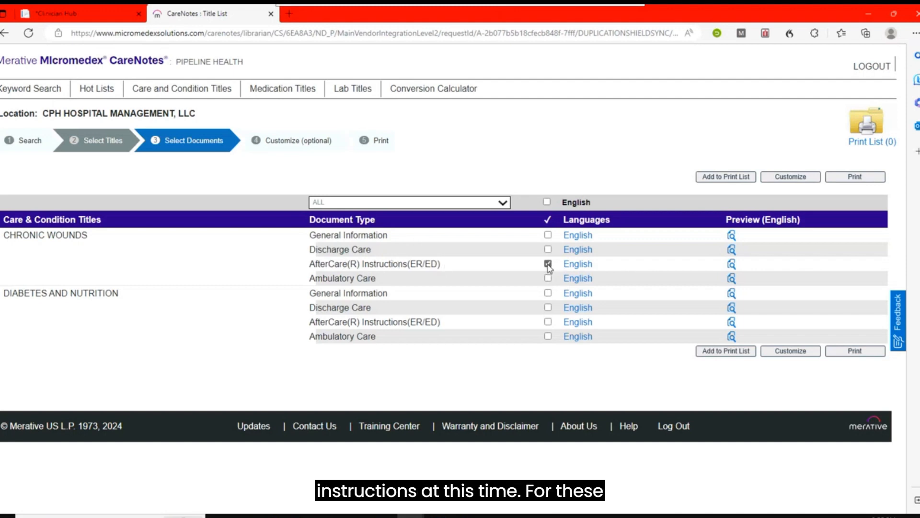
left_click(548, 322)
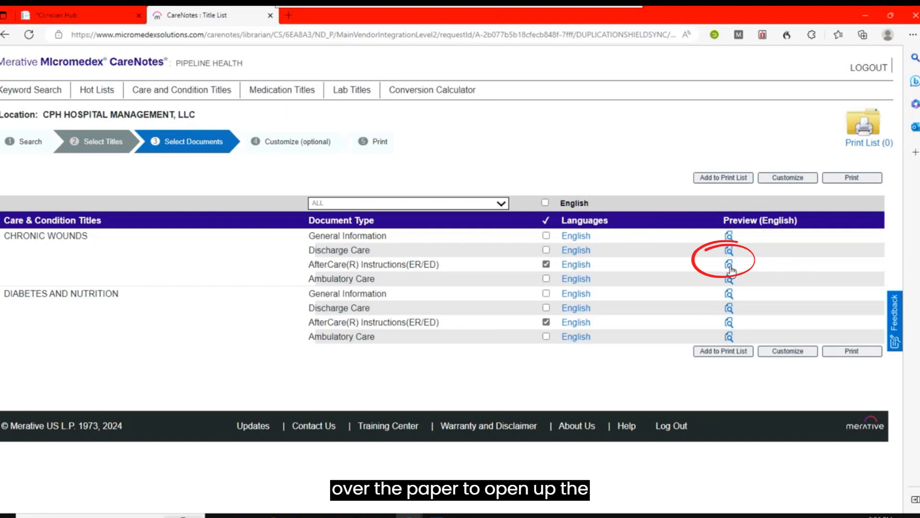
left_click(729, 266)
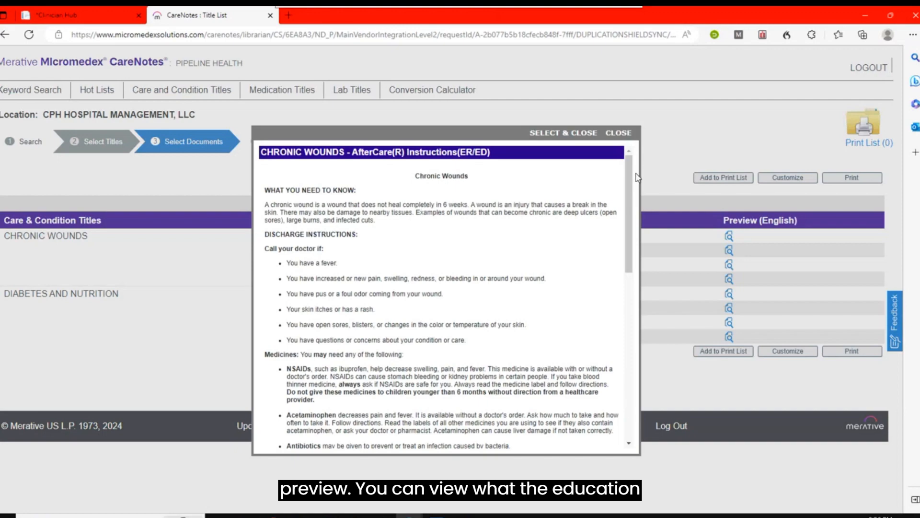
left_click_drag(629, 182, 631, 161)
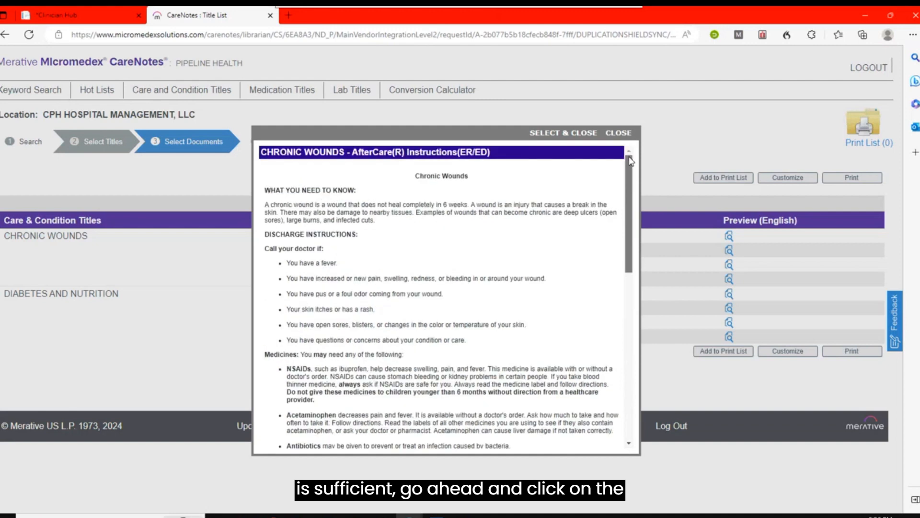
left_click(617, 133)
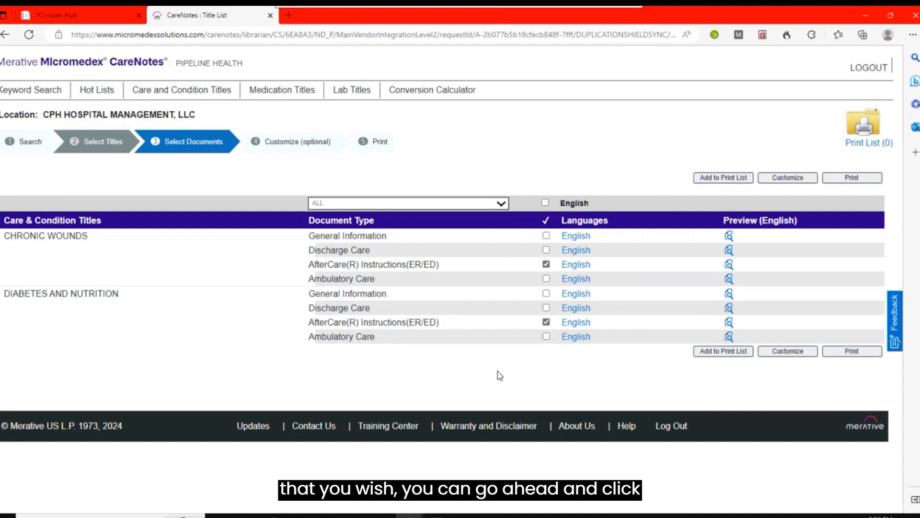
- Generate the printable packet of the selected documents, sending the form despite the insecure connection, and look over the signature page
left_click(865, 354)
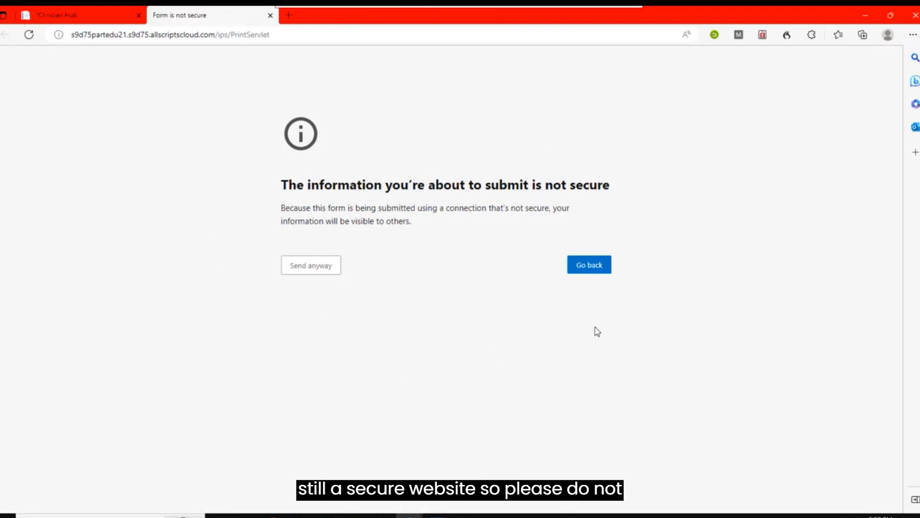
left_click(309, 272)
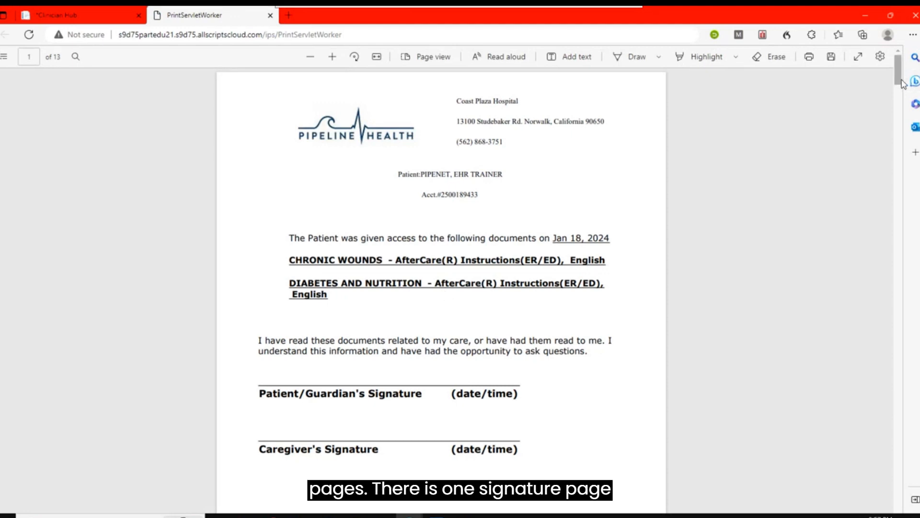
scroll(903, 84, "down", 2)
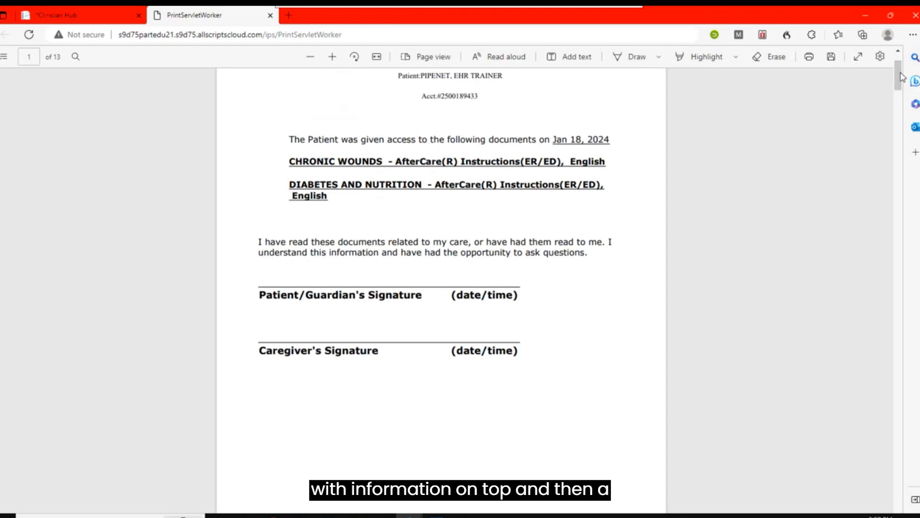
left_click_drag(903, 76, 903, 108)
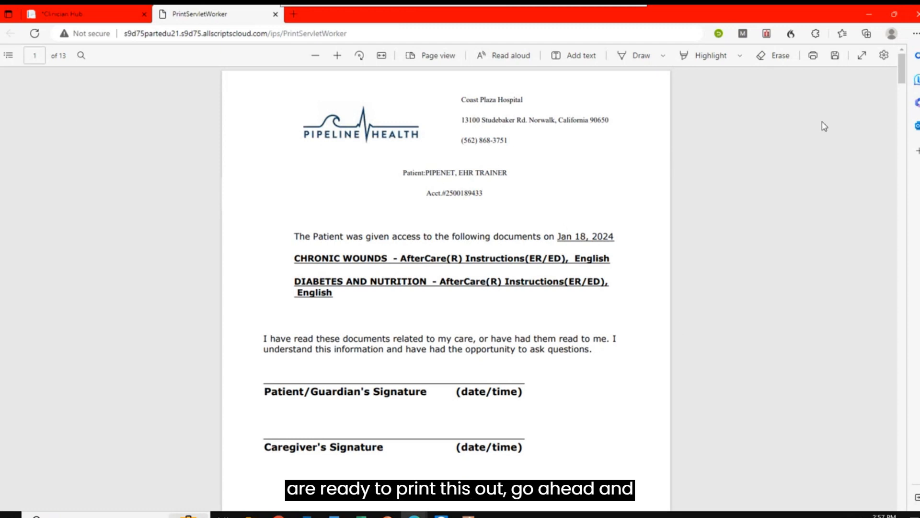
- Bring up the print options for the education packet and close its browser tab to return to the chart
left_click(814, 56)
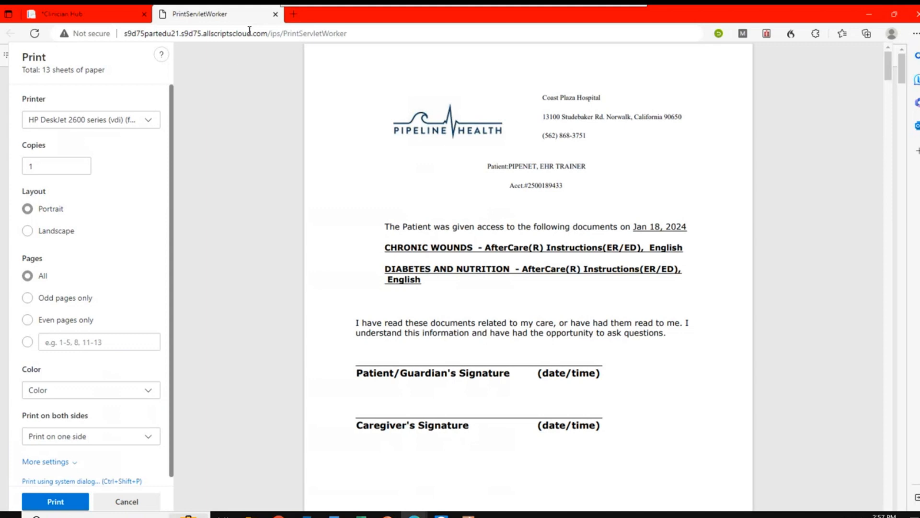
left_click(276, 14)
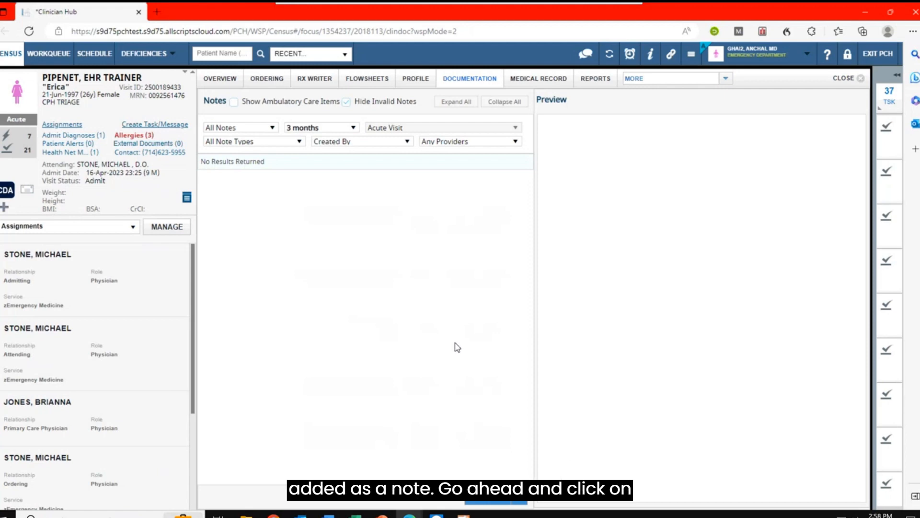
- Start a new note for the patient and search its templates for "discharge instruc"
left_click(485, 502)
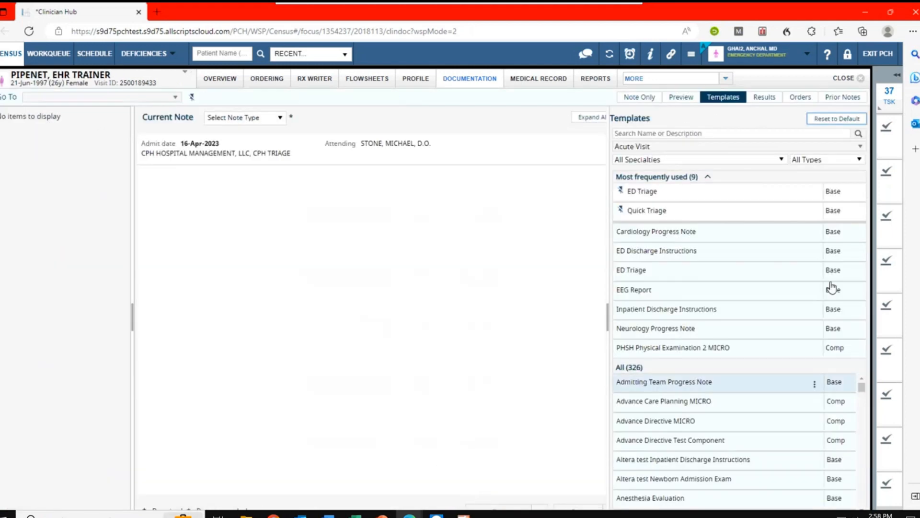
left_click(811, 250)
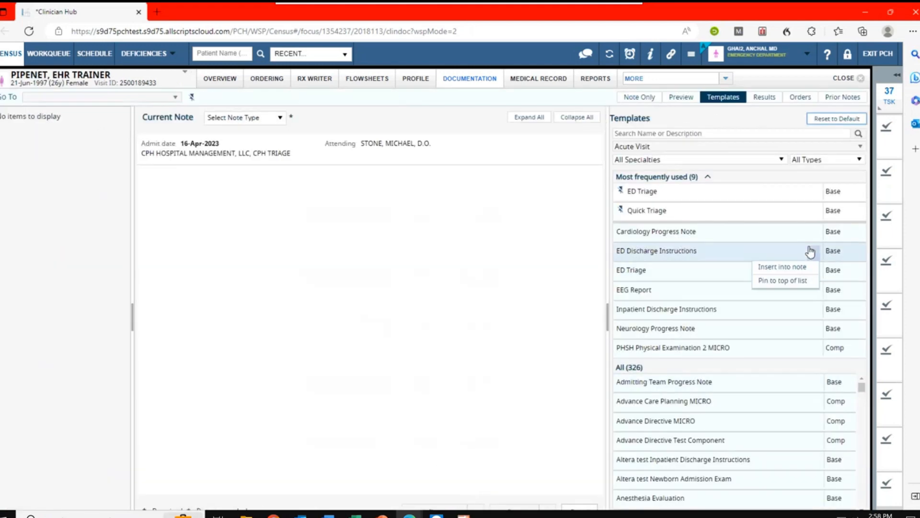
left_click(687, 133)
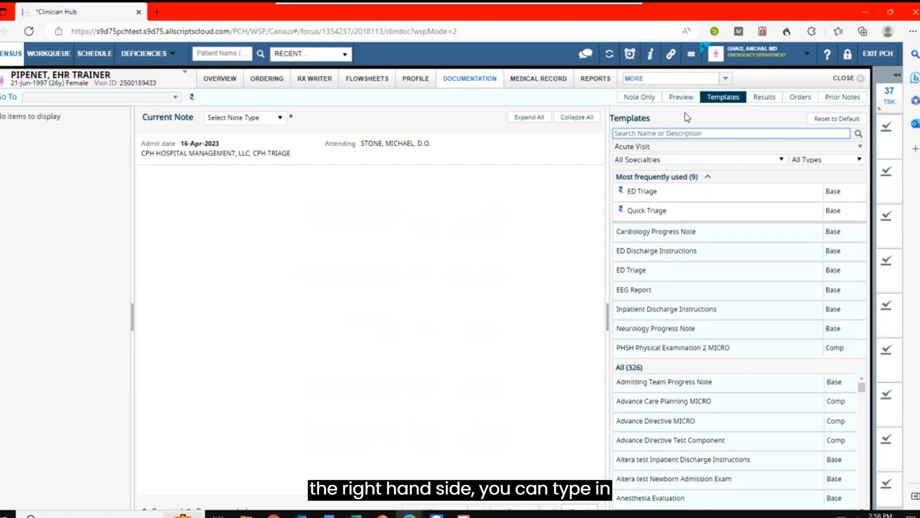
type("di")
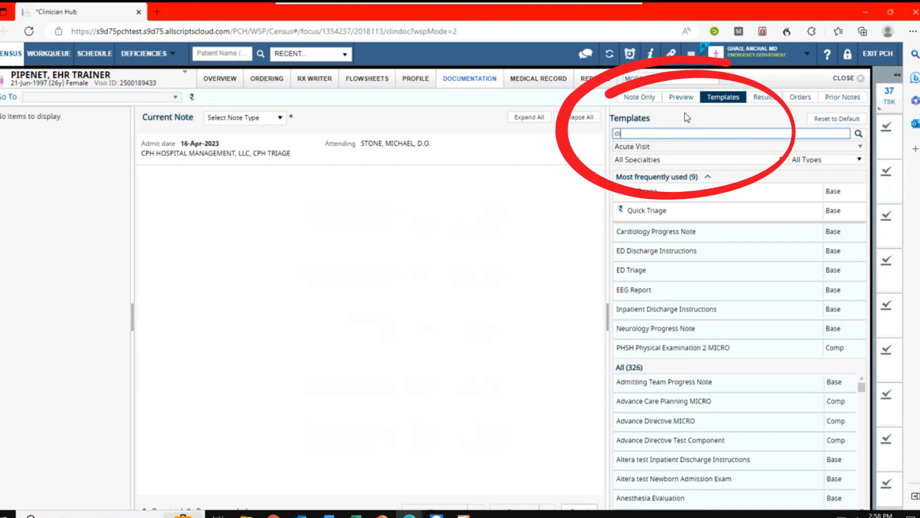
type("scharge instruc")
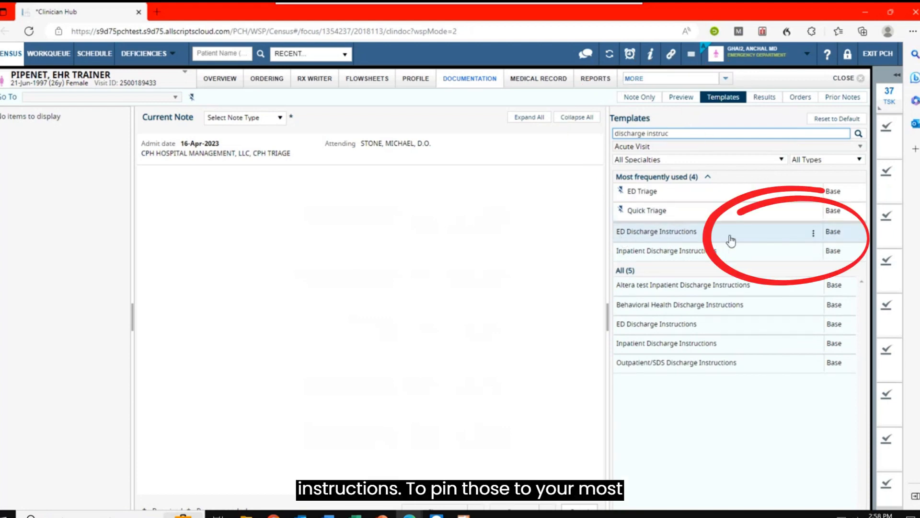
- Pin the ED Discharge Instructions template to the top of the list and insert it into the note with the preview shown
mouse_move(814, 235)
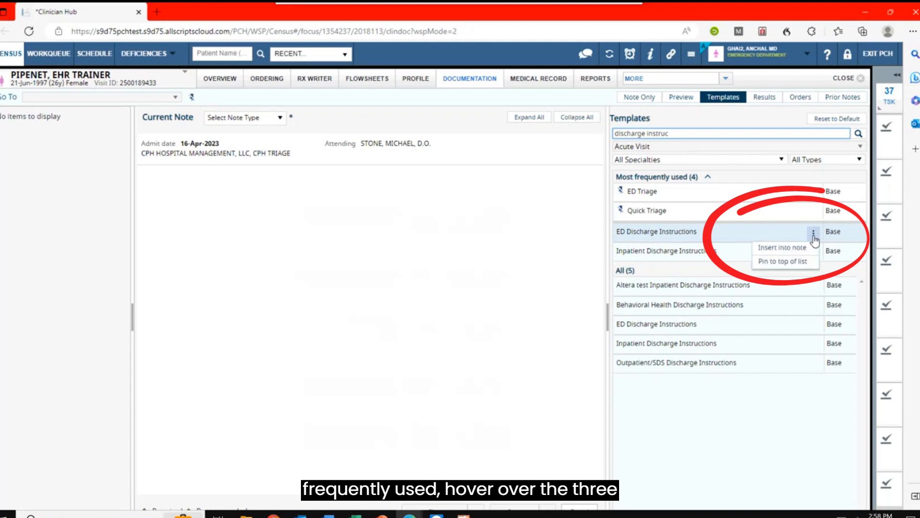
left_click(803, 263)
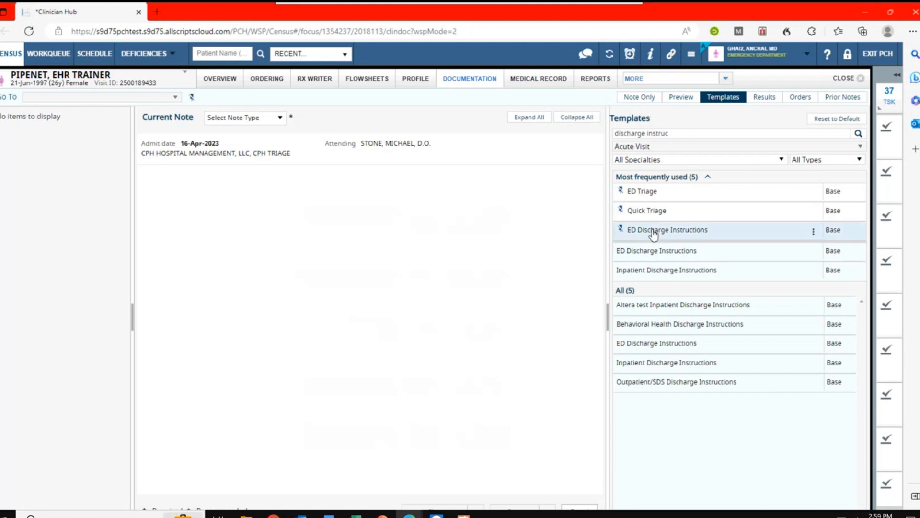
left_click_drag(654, 232, 393, 254)
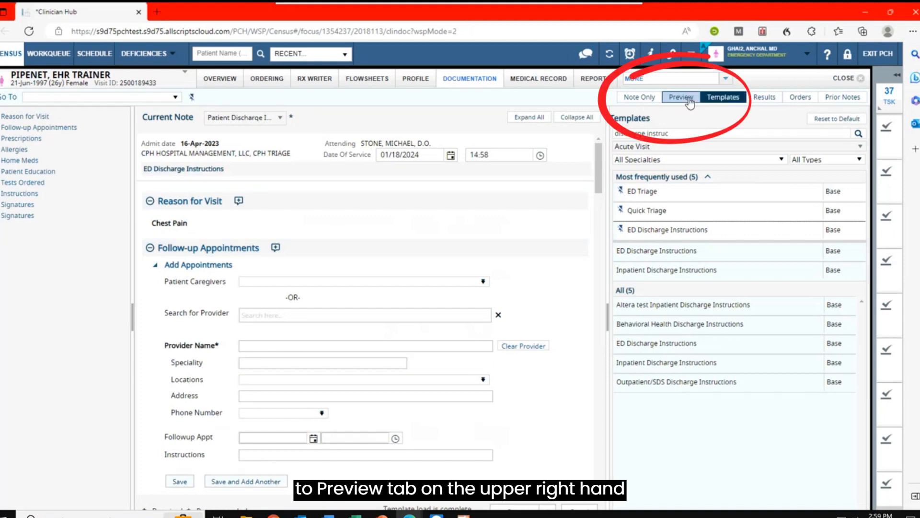
left_click(690, 102)
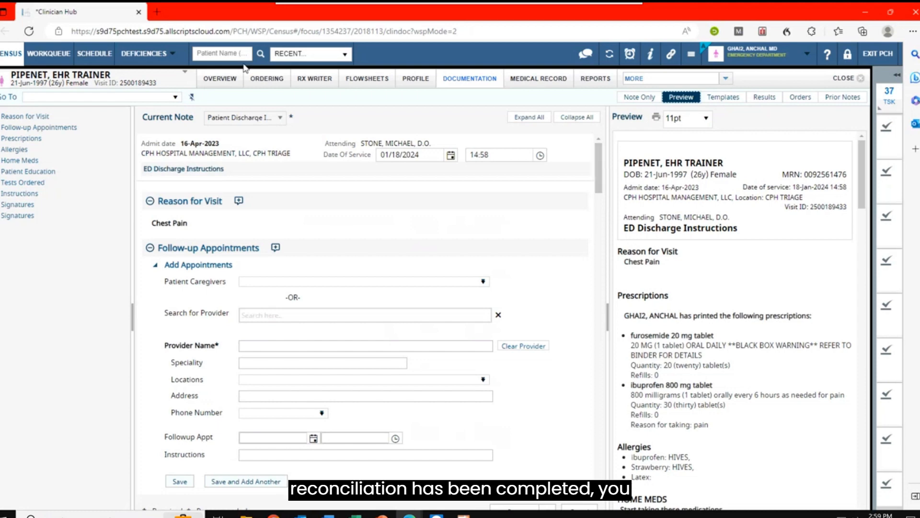
- Check the patient's discharge medication reconciliation under the orders and return to the note
left_click(270, 81)
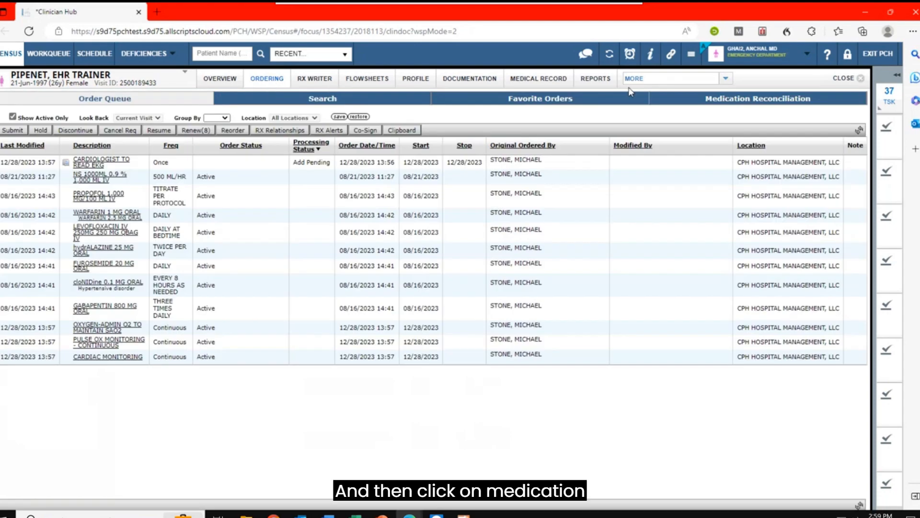
left_click(777, 107)
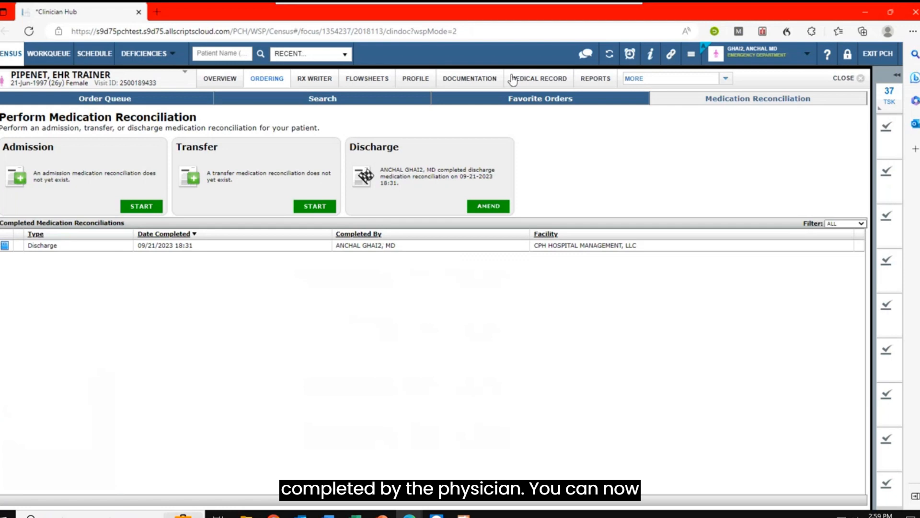
left_click(453, 81)
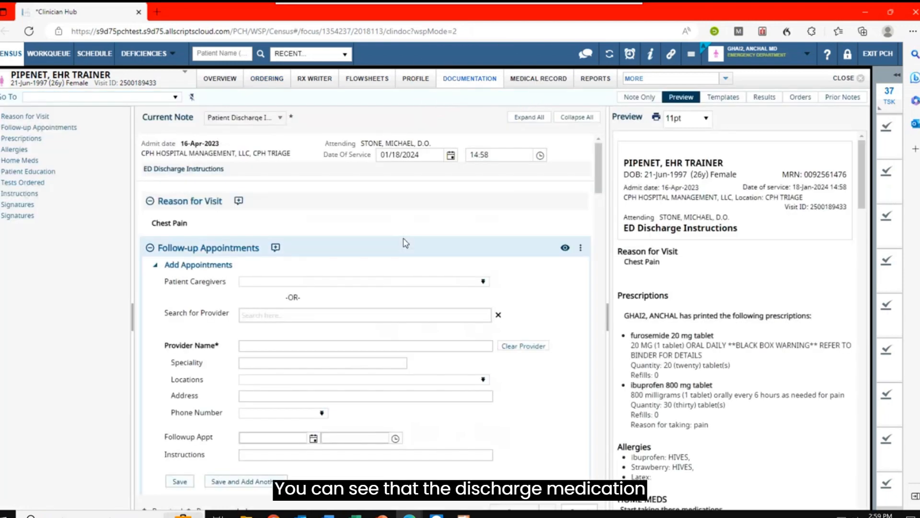
- Examine the prescriptions, home medications and patient education entries in the ED Discharge Instructions preview
left_click_drag(867, 152, 867, 173)
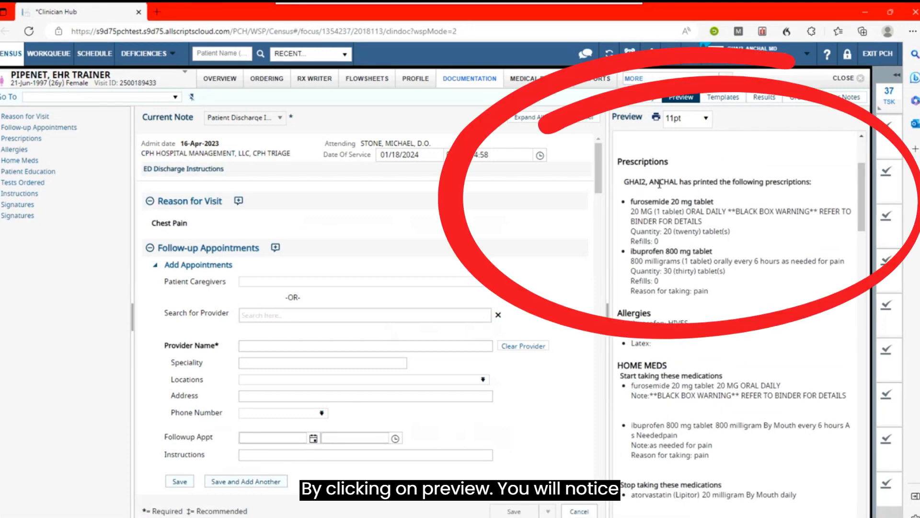
left_click_drag(624, 182, 764, 294)
scroll(676, 263, "down", 3)
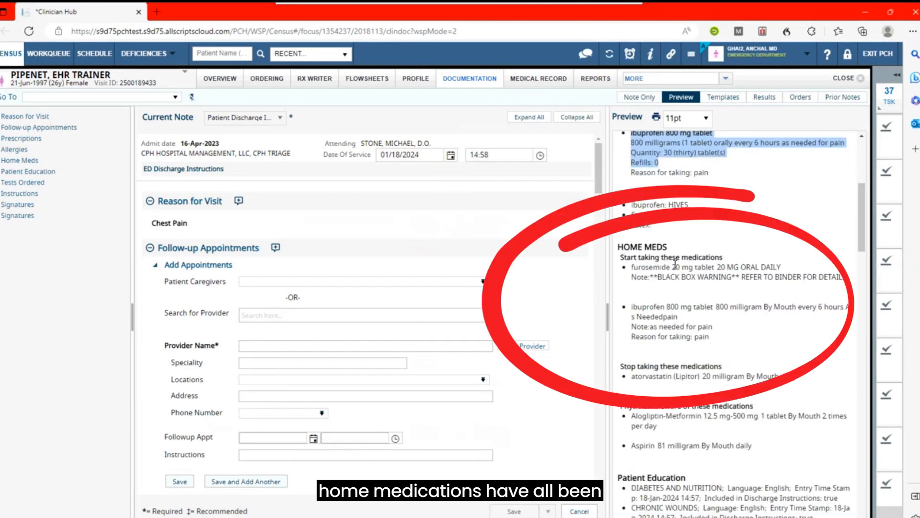
scroll(675, 262, "down", 2)
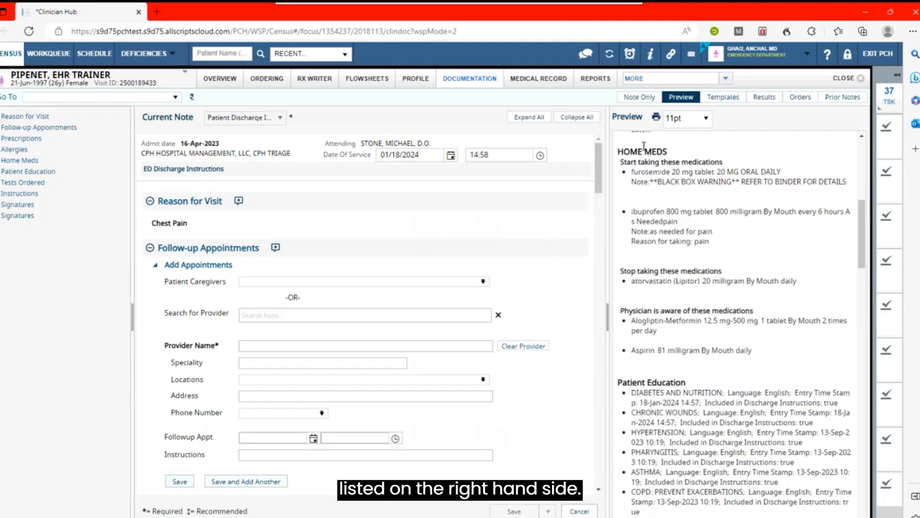
left_click(865, 194)
left_click_drag(866, 170, 866, 190)
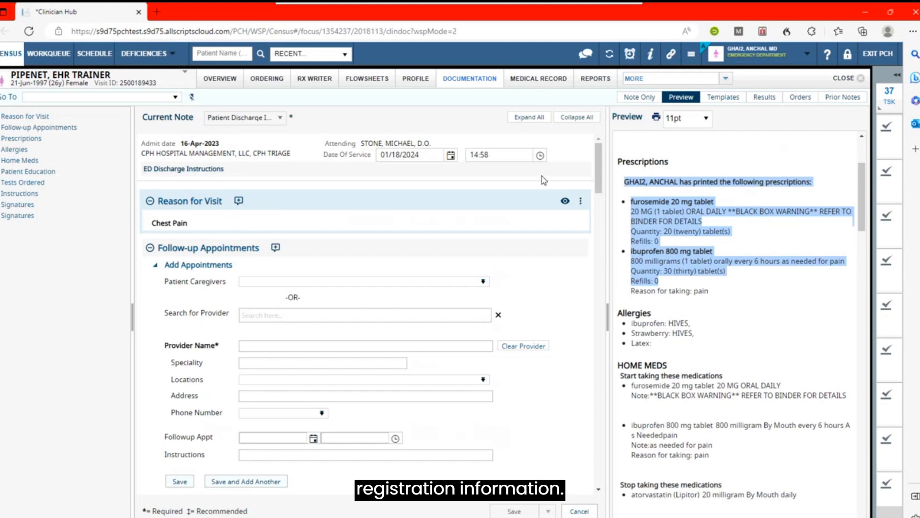
- Choose the first emergency medicine caregiver as provider for a follow-up appointment and check the preview for the appointment
left_click_drag(596, 164, 597, 180)
scroll(596, 180, "down", 1)
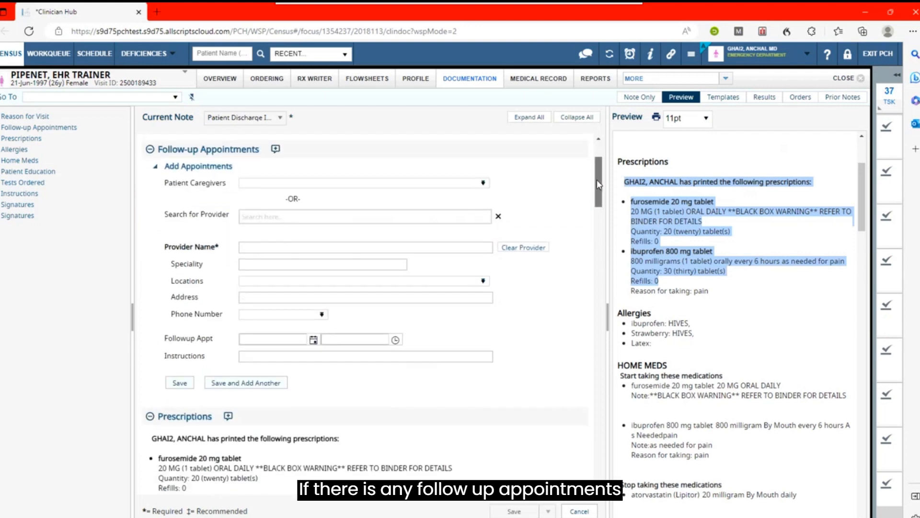
left_click(291, 183)
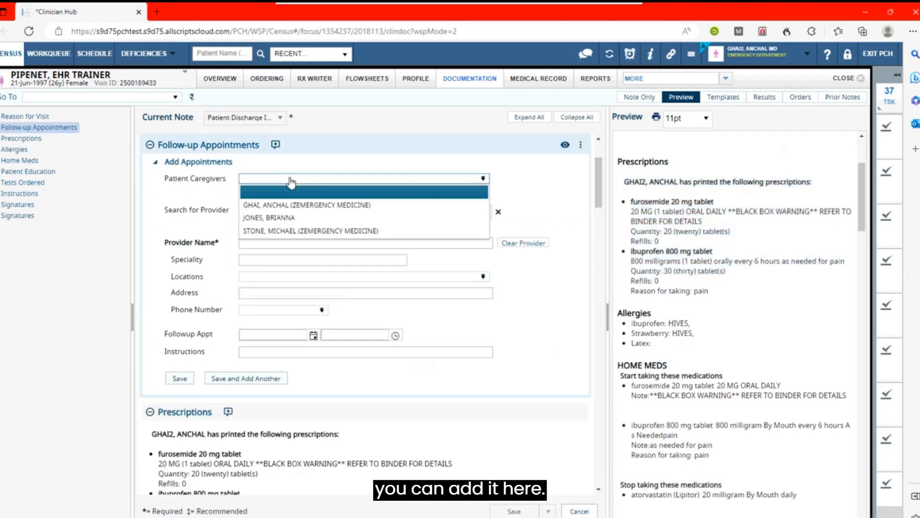
left_click(415, 202)
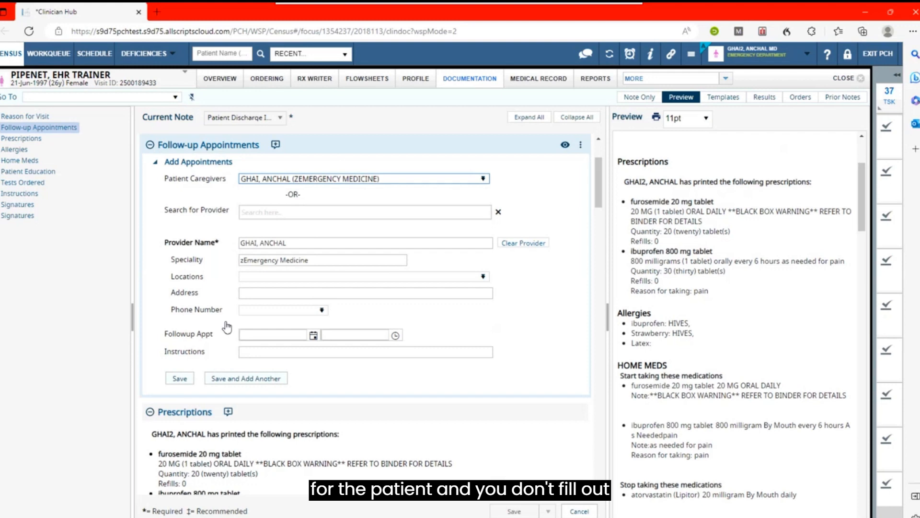
left_click_drag(862, 171, 863, 142)
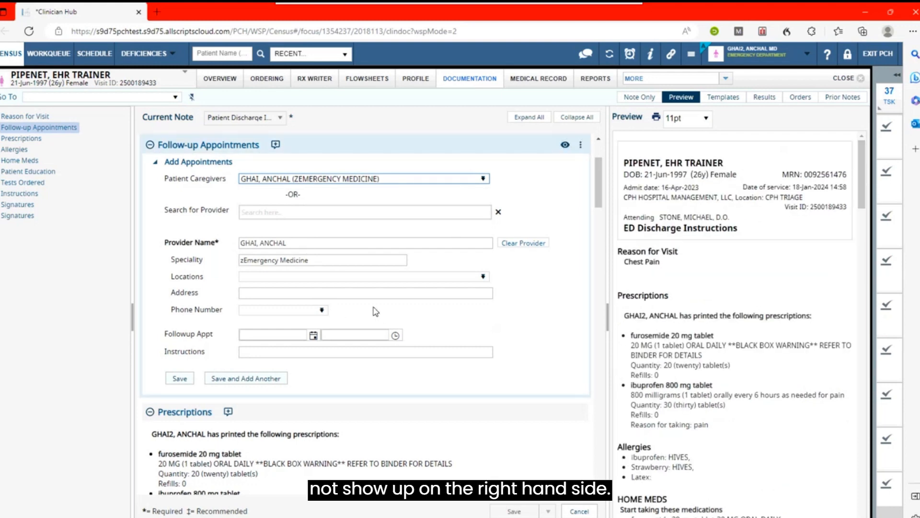
- Review the note's prescriptions, allergies and home medications, and open the Patient Education section's full list for management
scroll(383, 311, "down", 3)
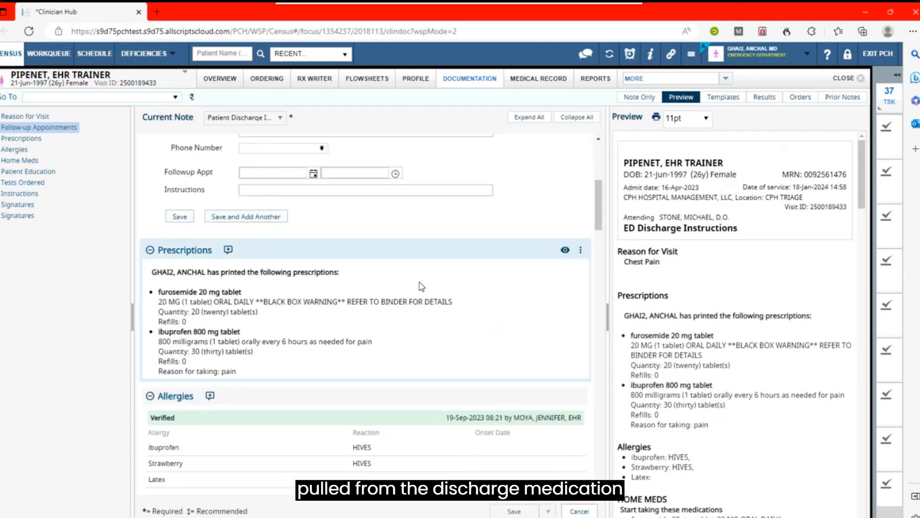
scroll(422, 286, "down", 1)
scroll(421, 285, "down", 3)
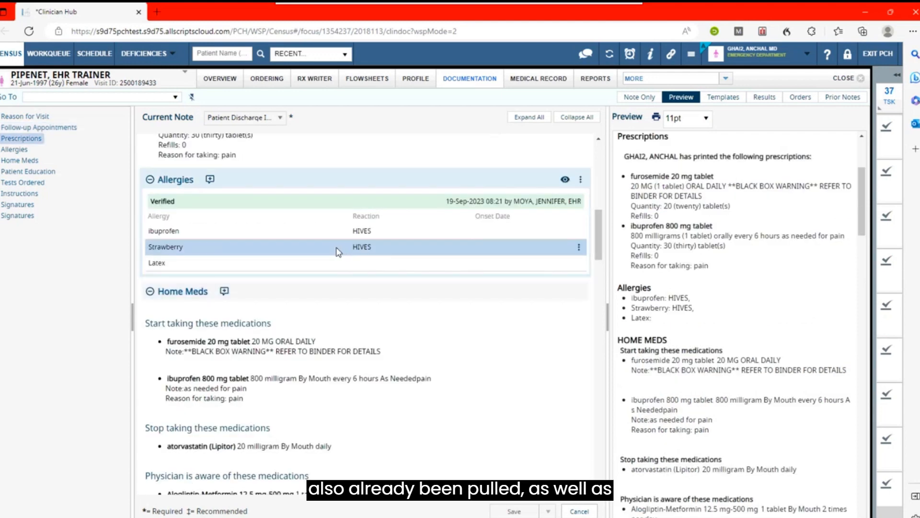
scroll(407, 298, "down", 1)
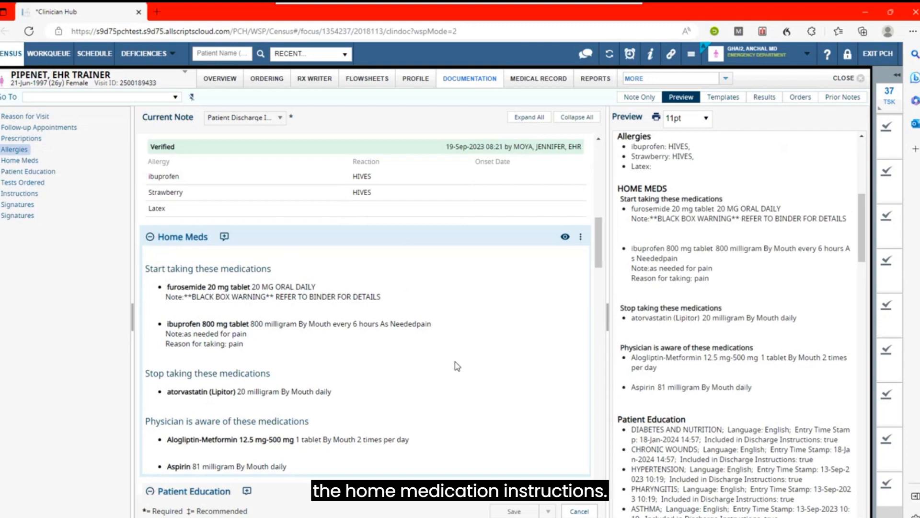
scroll(457, 366, "down", 3)
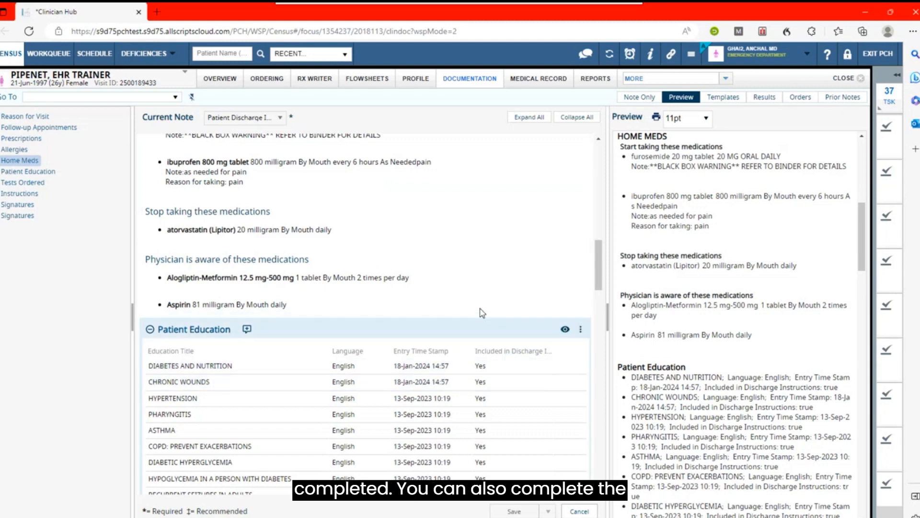
scroll(486, 310, "up", 1)
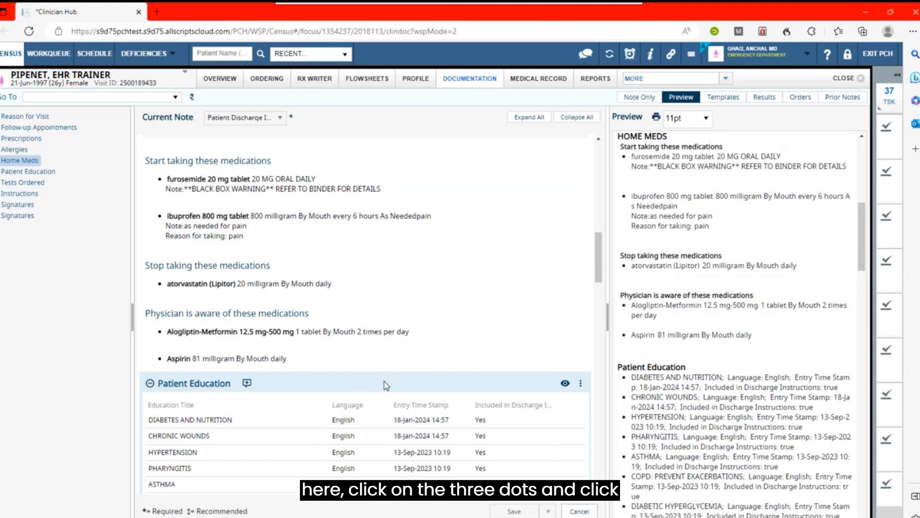
left_click(580, 384)
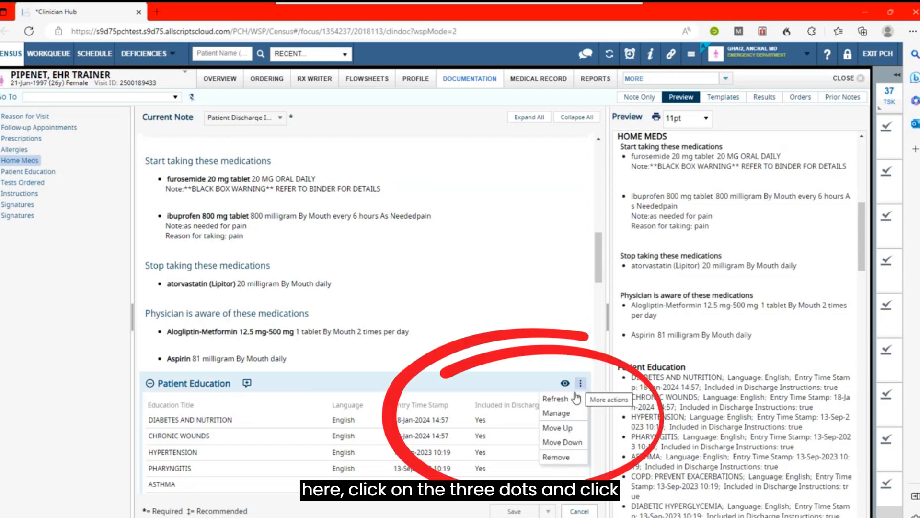
left_click(556, 413)
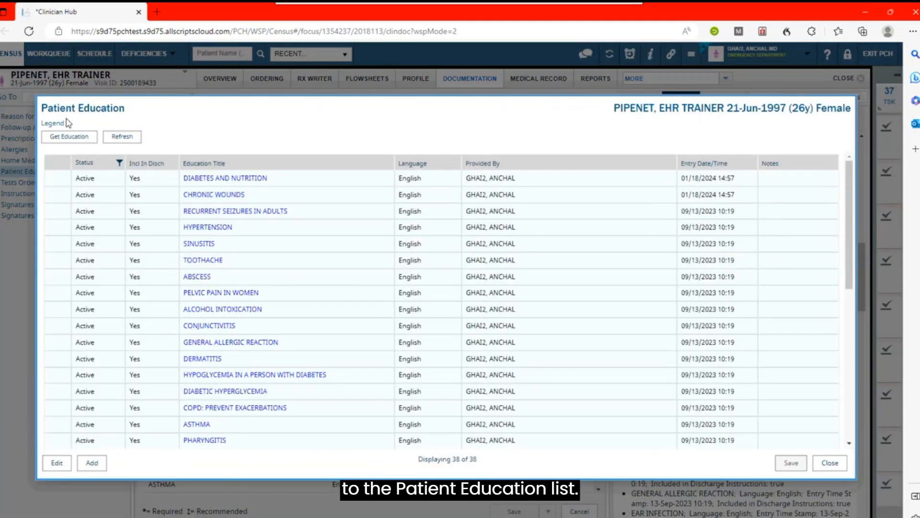
scroll(282, 408, "down", 10)
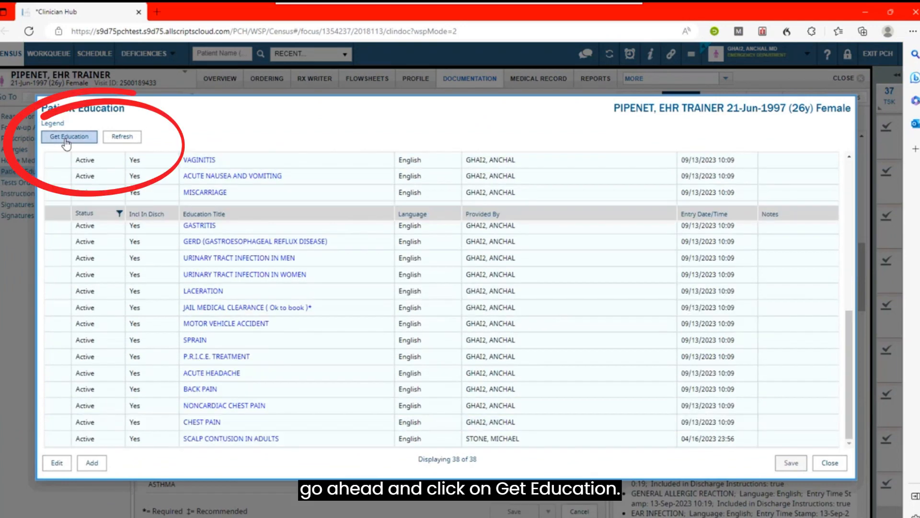
- Retrieve education titles for the Diabetes problem and close the CareNotes search results
left_click(67, 139)
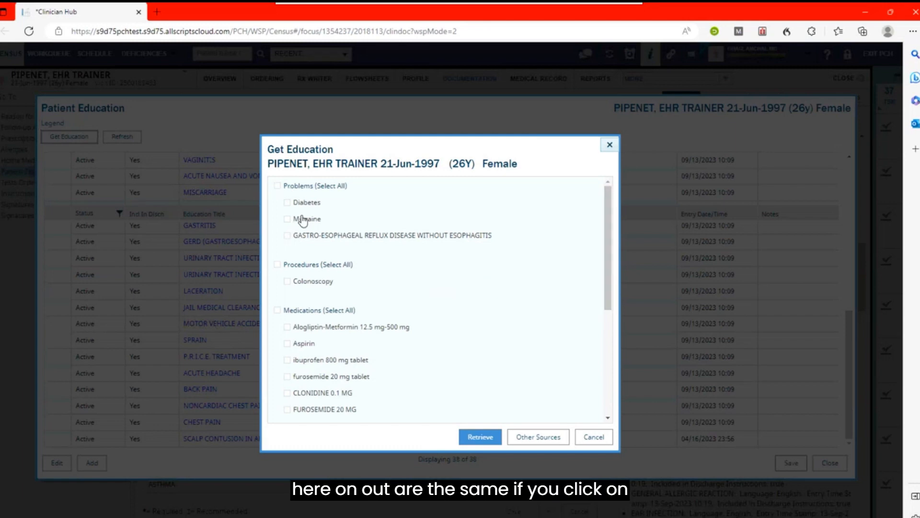
left_click(289, 204)
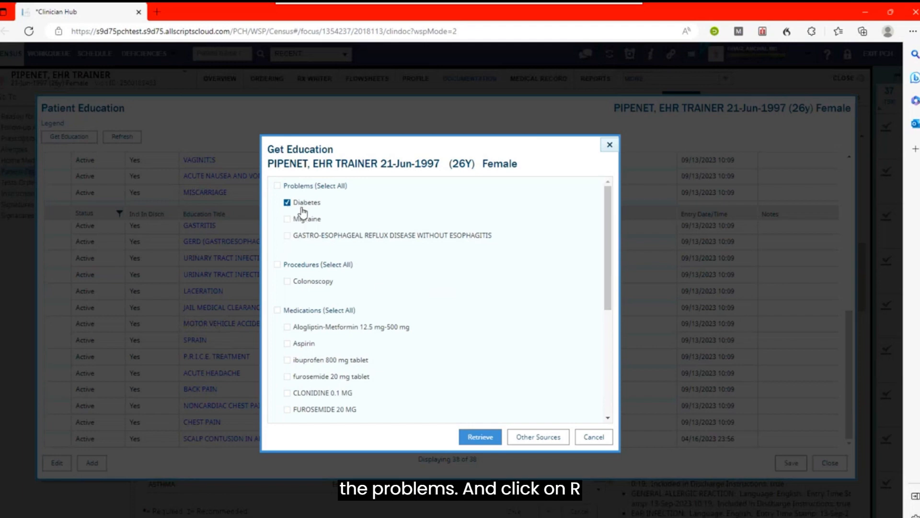
left_click(477, 433)
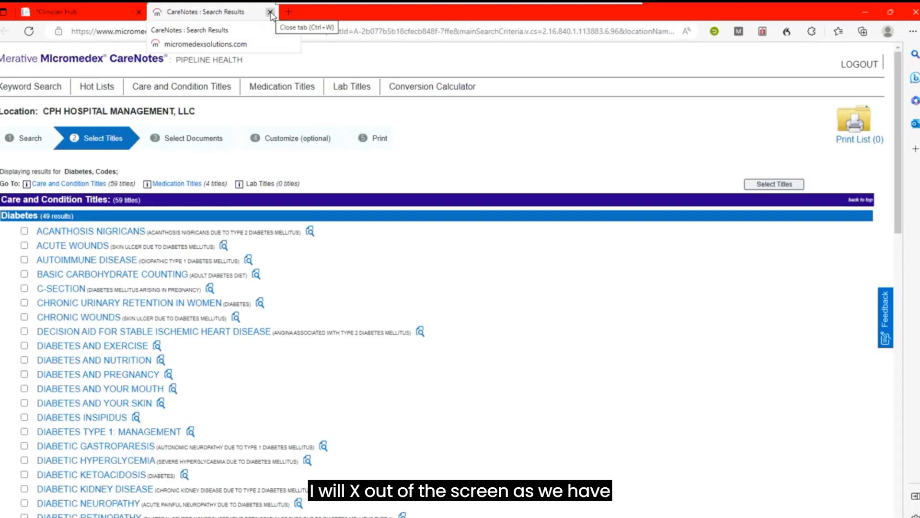
left_click(270, 13)
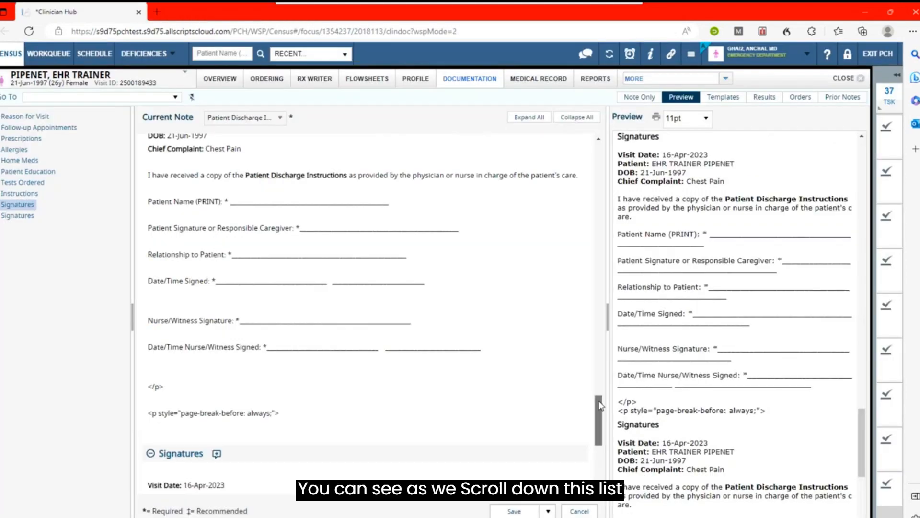
- Enter "Please take medication as prescribed." as the note's discharge instructions
left_click_drag(599, 405, 599, 351)
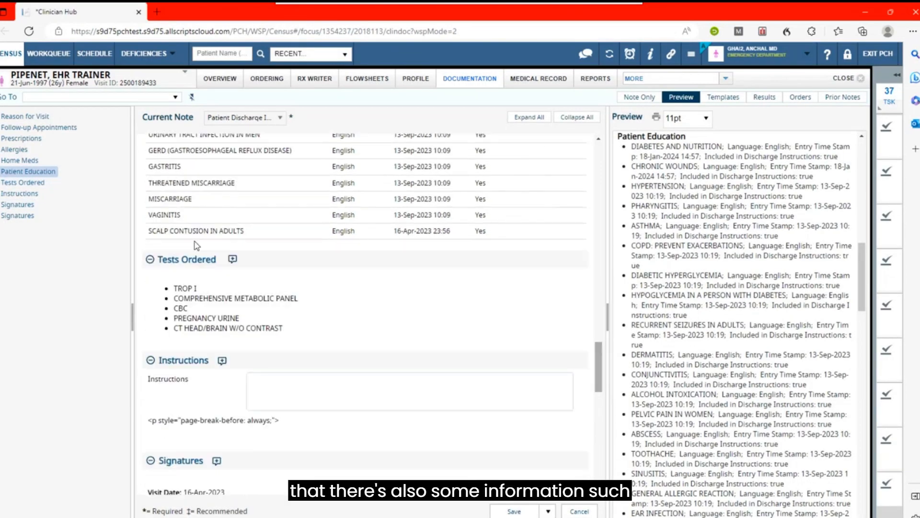
left_click(354, 393)
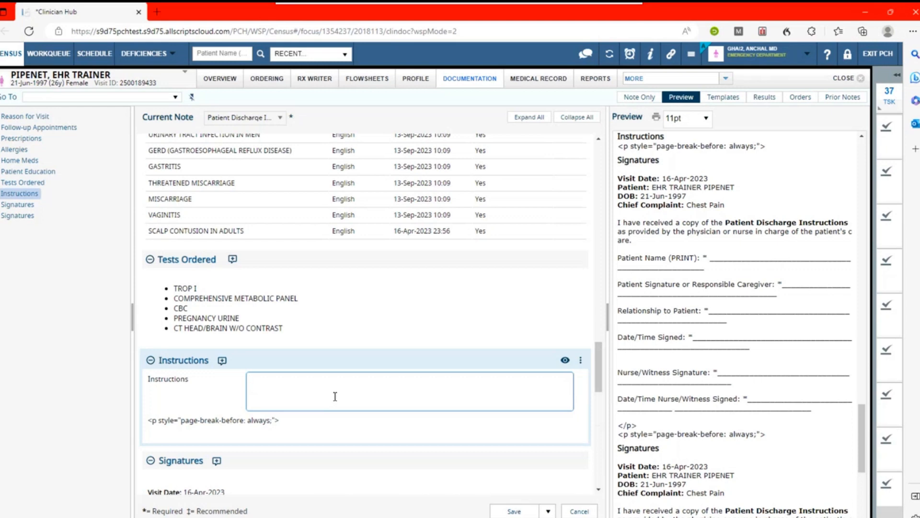
type("Please take med")
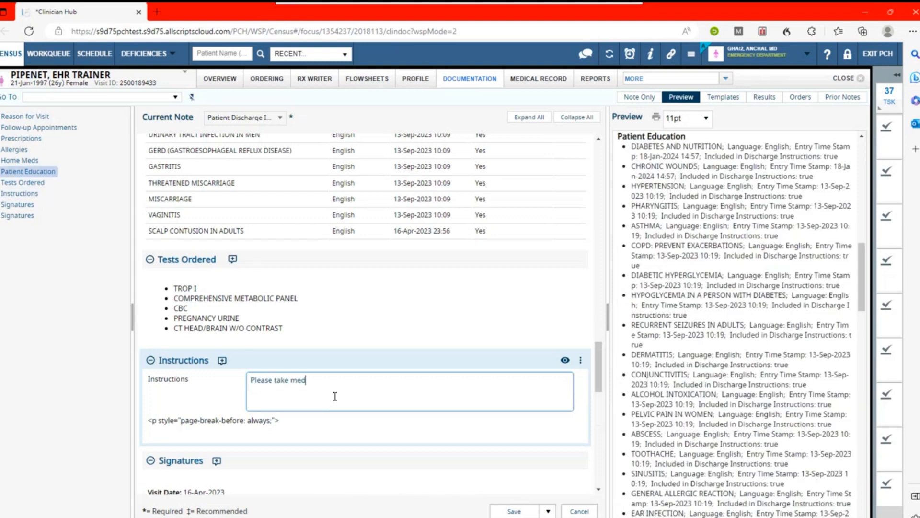
type("ication as prescribed.")
- Examine the signature sections and highlight the page-break code between them in the preview
left_click_drag(600, 361, 600, 411)
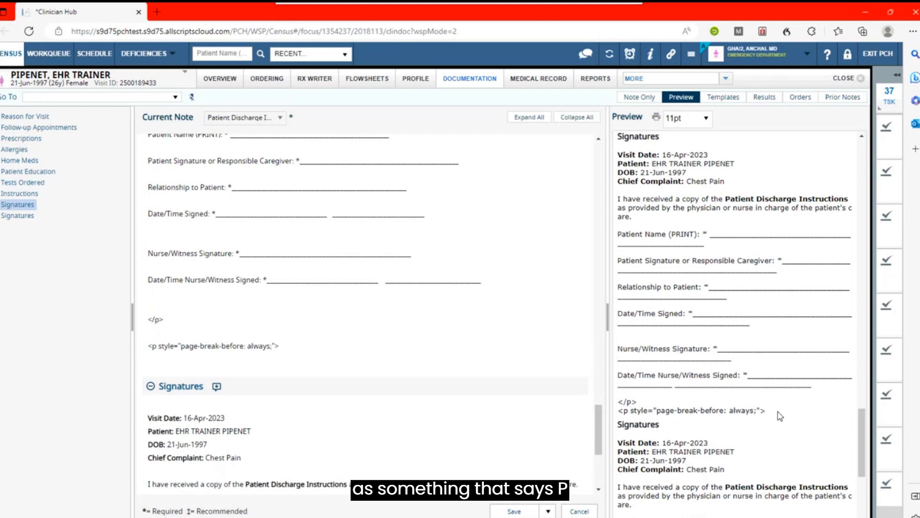
left_click_drag(780, 412, 616, 402)
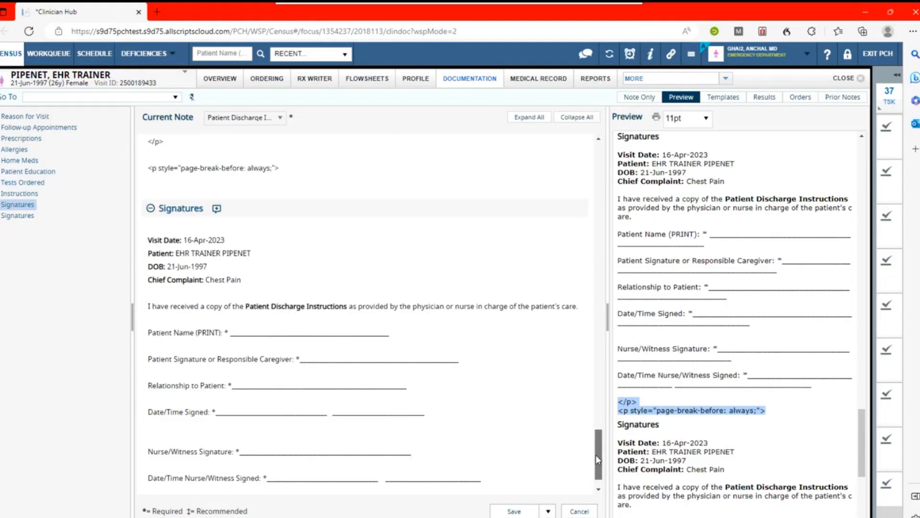
left_click_drag(597, 456, 601, 398)
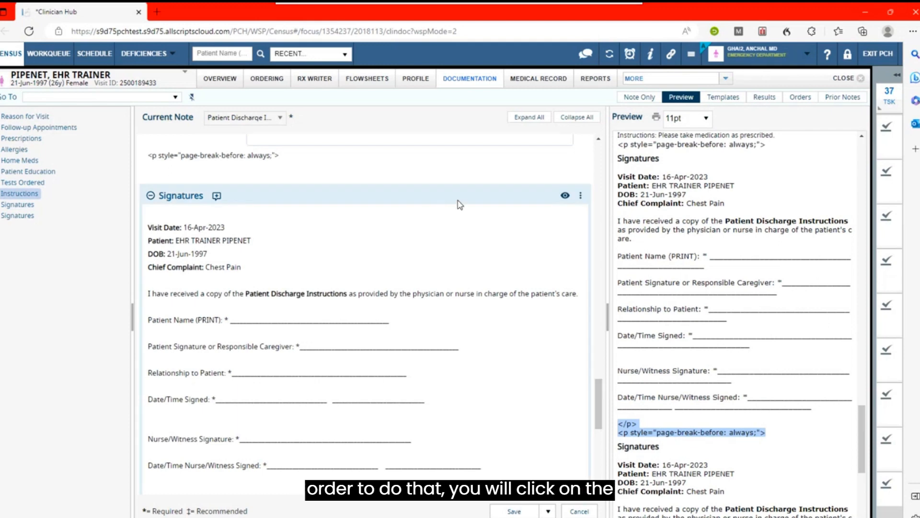
- Include the CBC and Pregnancy Urine laboratory results in the note below the Tests Ordered section
left_click(762, 98)
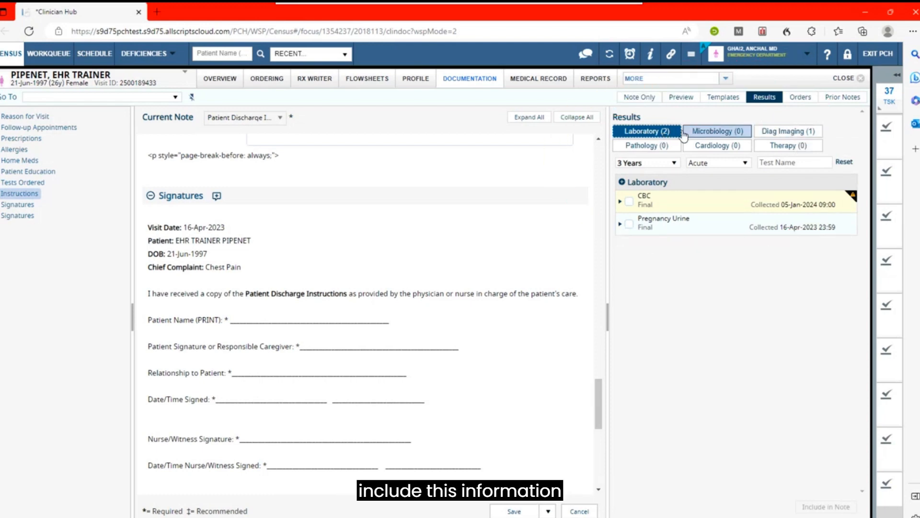
left_click(629, 203)
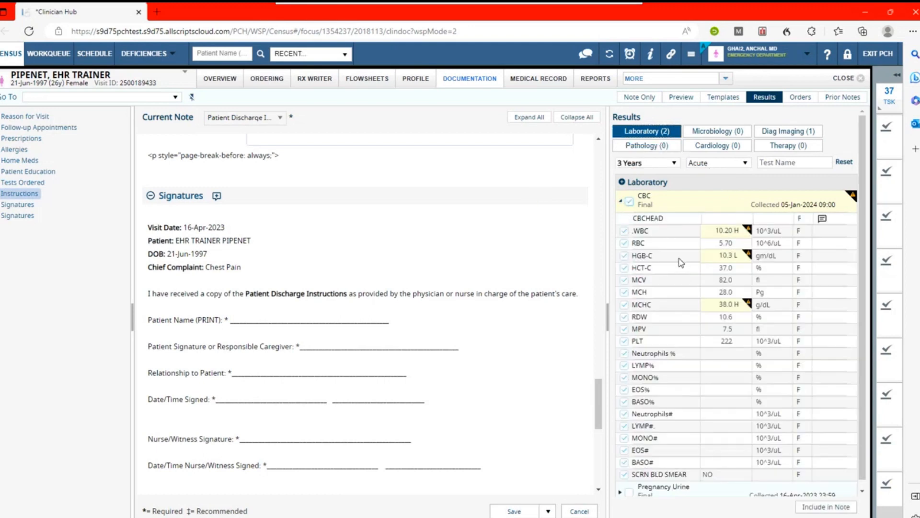
scroll(681, 261, "down", 1)
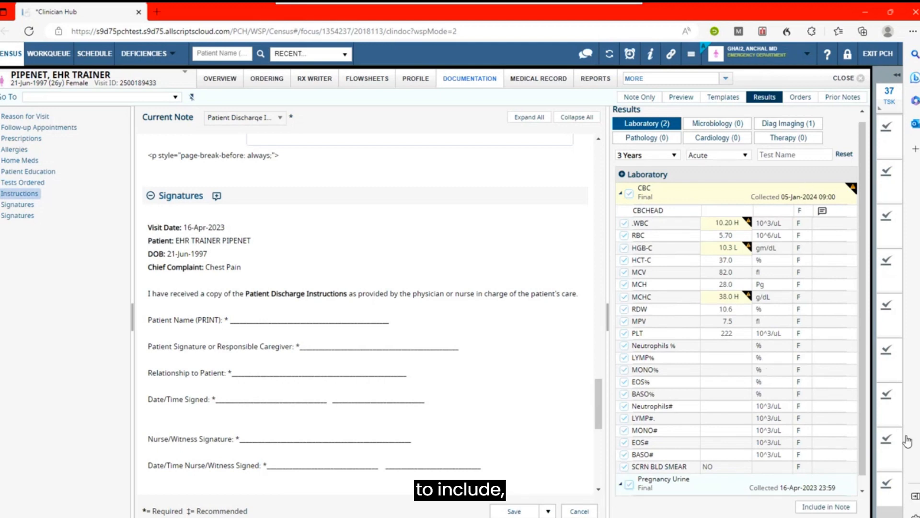
left_click(829, 507)
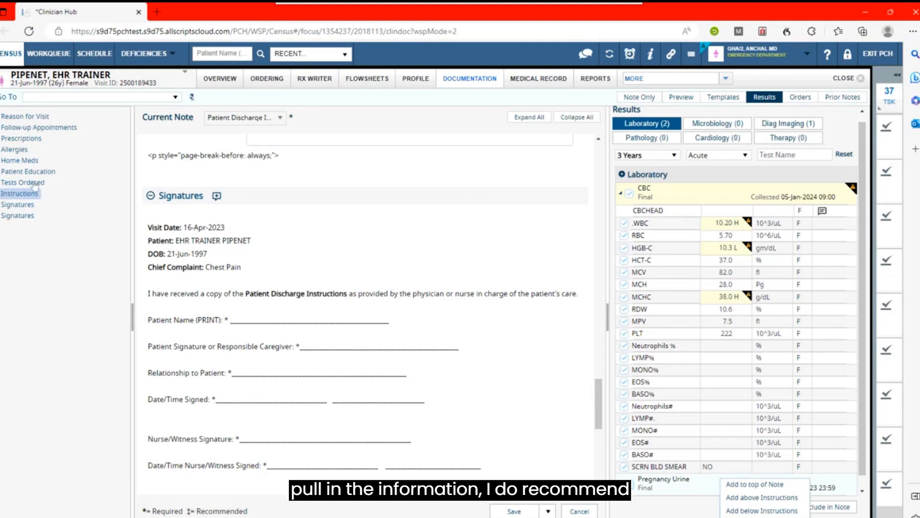
left_click(13, 184)
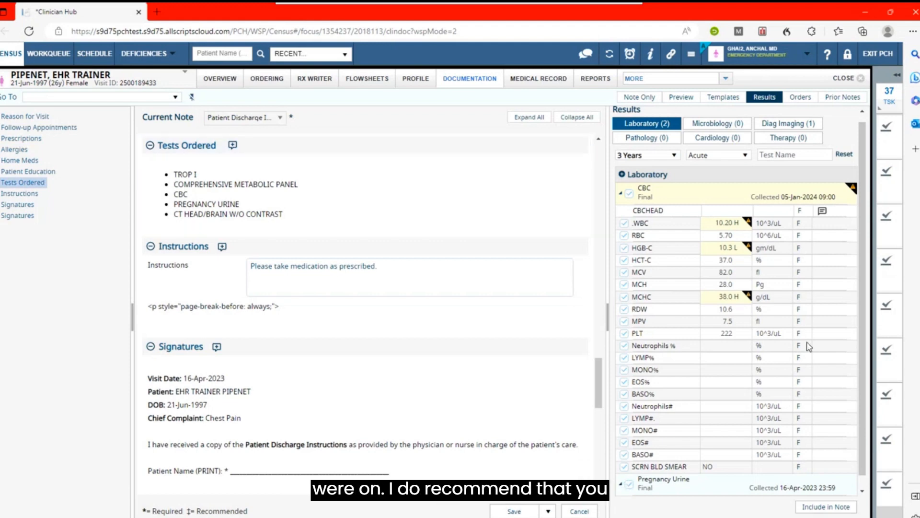
left_click(826, 510)
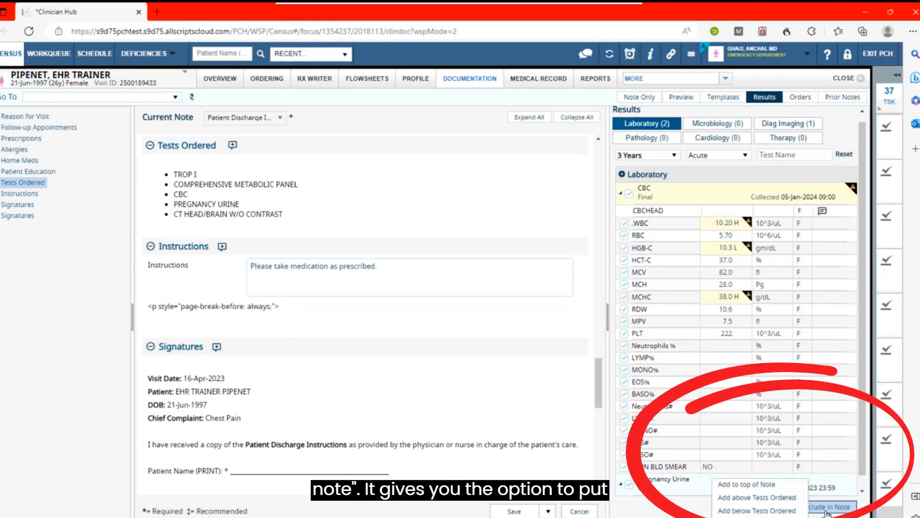
left_click(766, 511)
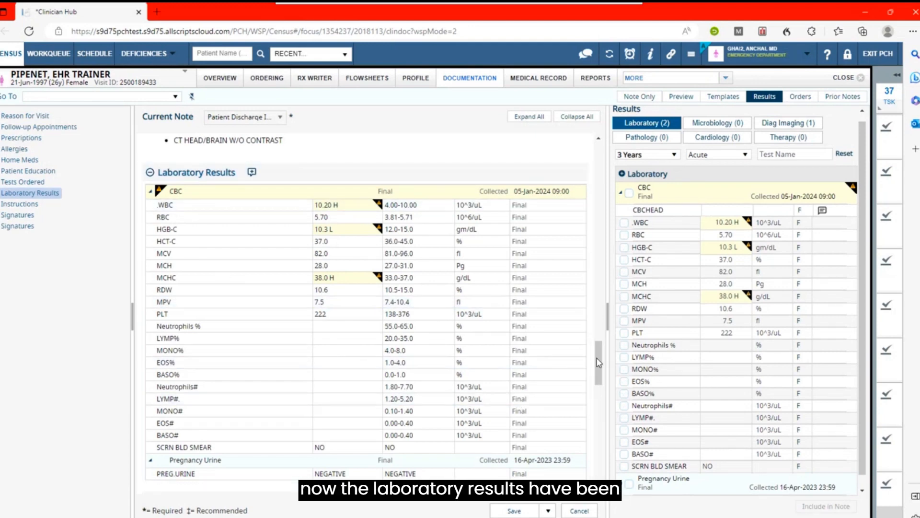
- Include the CT HEAD/BRAIN W/O CONTRAST imaging result below Laboratory Results and review the rest of the note
mouse_move(598, 375)
left_mouse_down()
mouse_move(599, 433)
mouse_move(599, 384)
left_mouse_up()
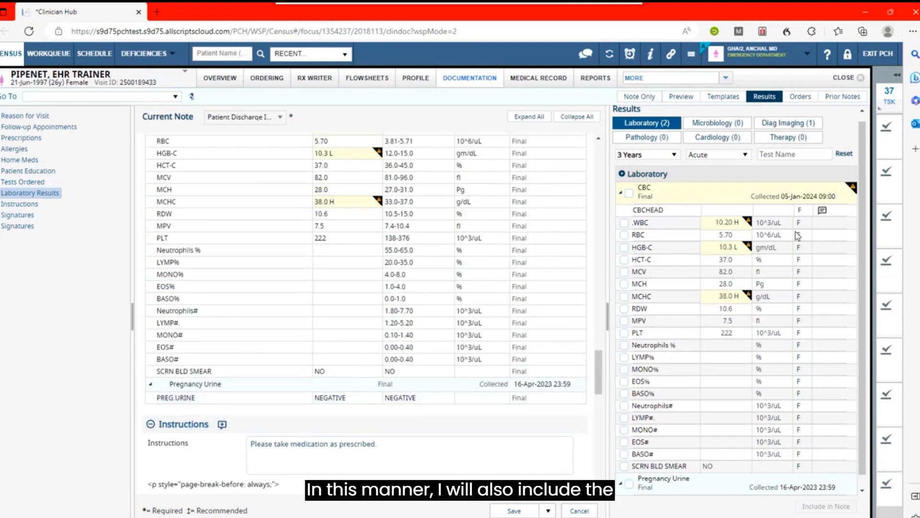
left_click(804, 126)
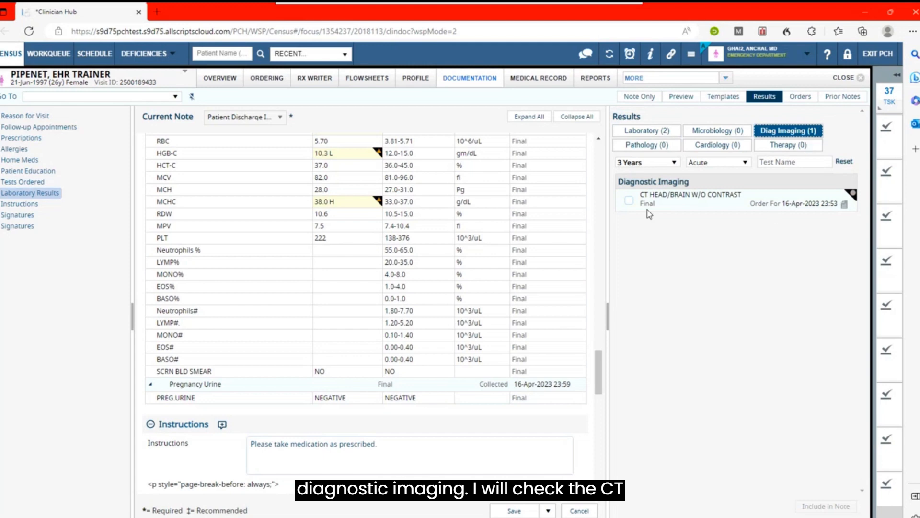
left_click(630, 202)
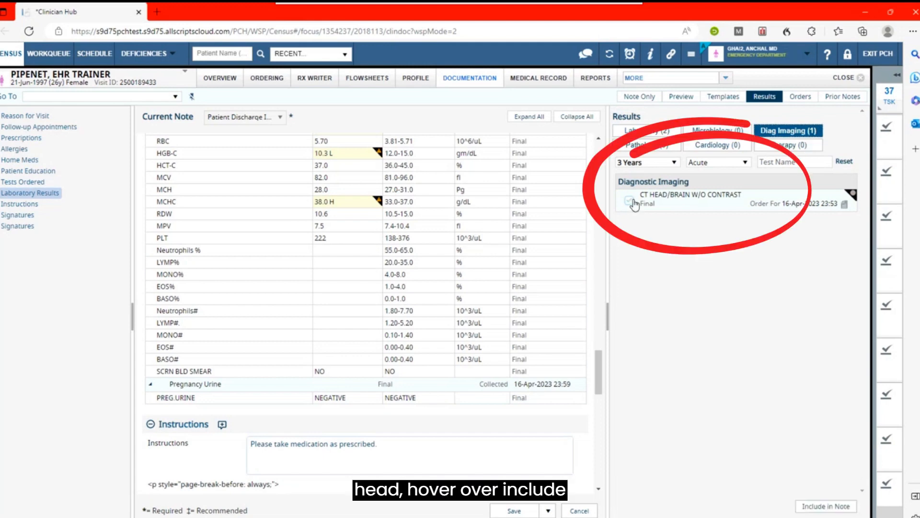
mouse_move(830, 508)
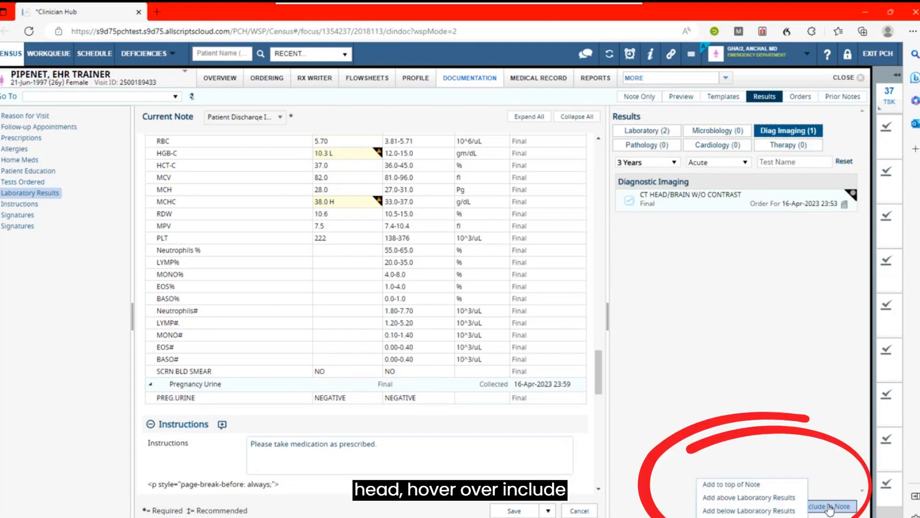
left_click(778, 511)
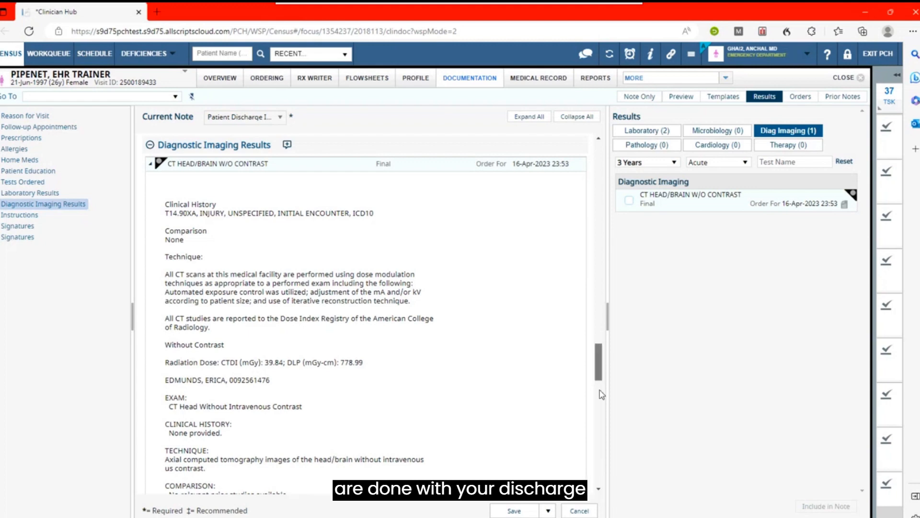
left_click_drag(599, 378, 598, 480)
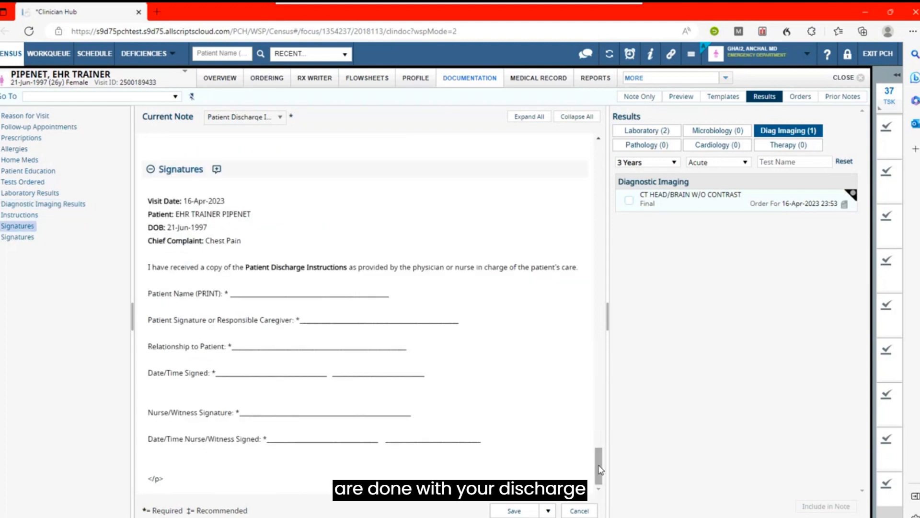
- Save the discharge instructions note and show its preview from the beginning
left_click(514, 511)
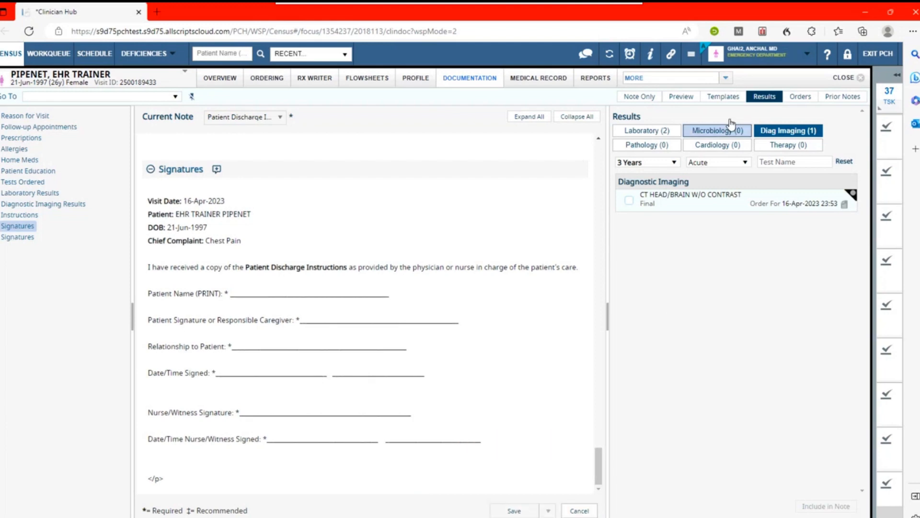
left_click(682, 97)
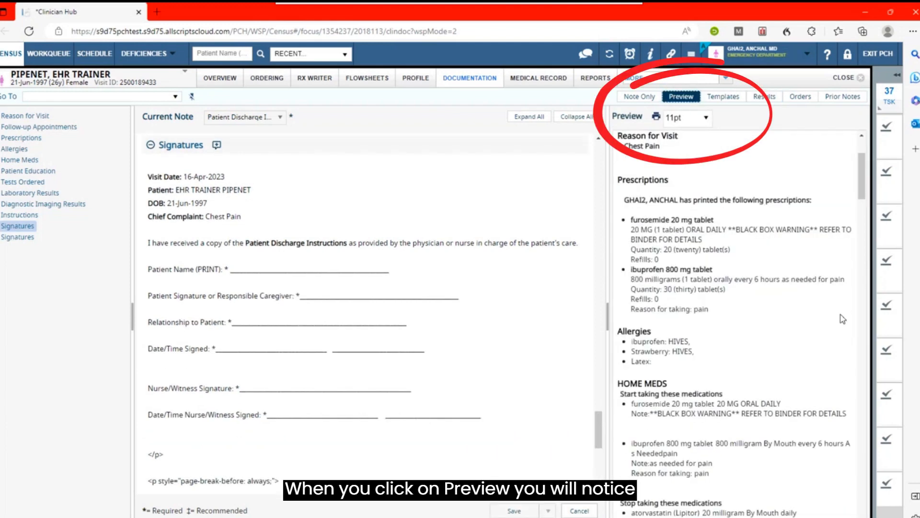
scroll(859, 180, "up", 3)
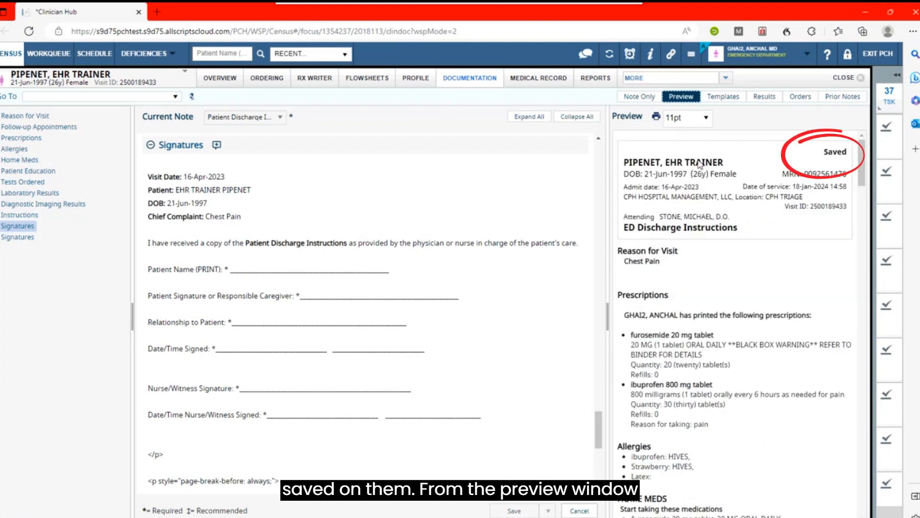
- Open the printable version of the discharge note in a maximized window and examine its pages, including both signature pages
left_click(658, 122)
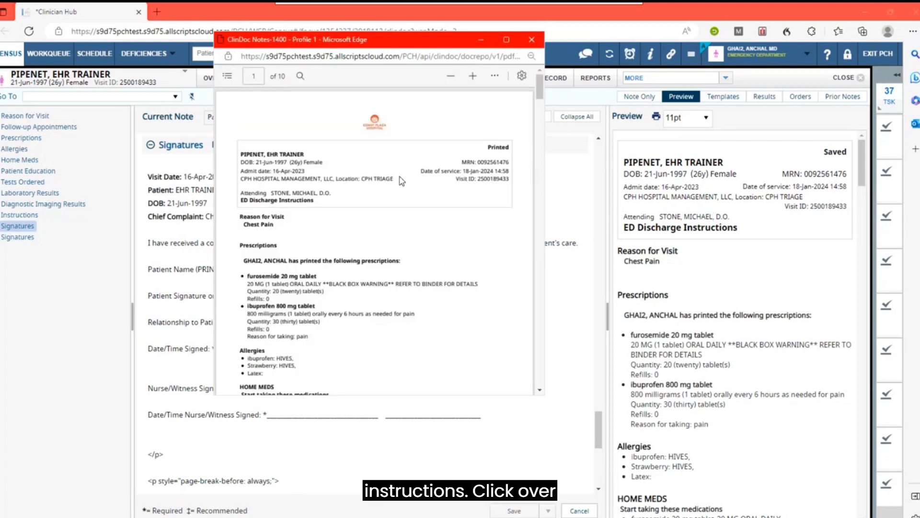
left_click(507, 42)
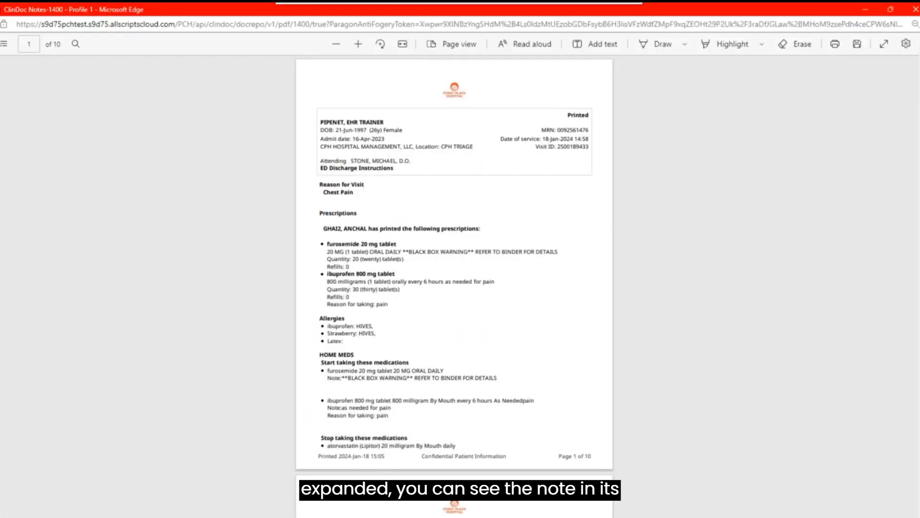
scroll(454, 286, "down", 5)
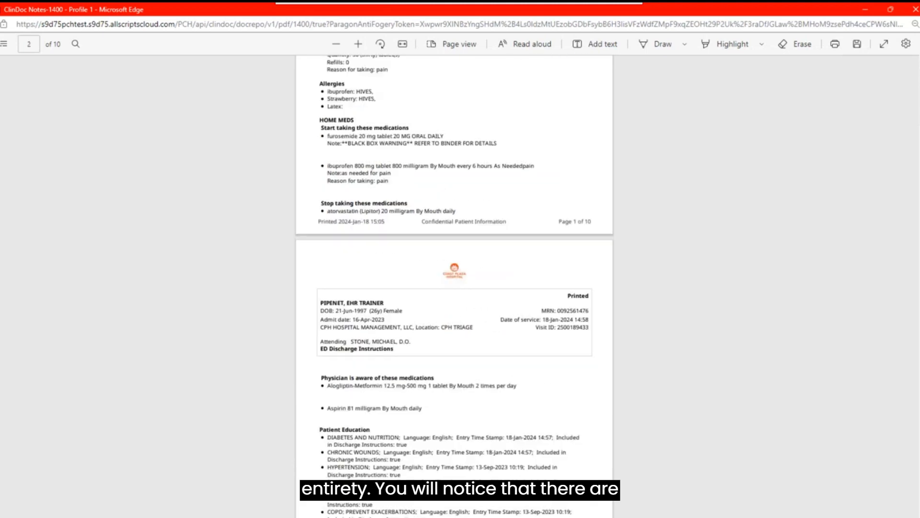
scroll(454, 286, "down", 20)
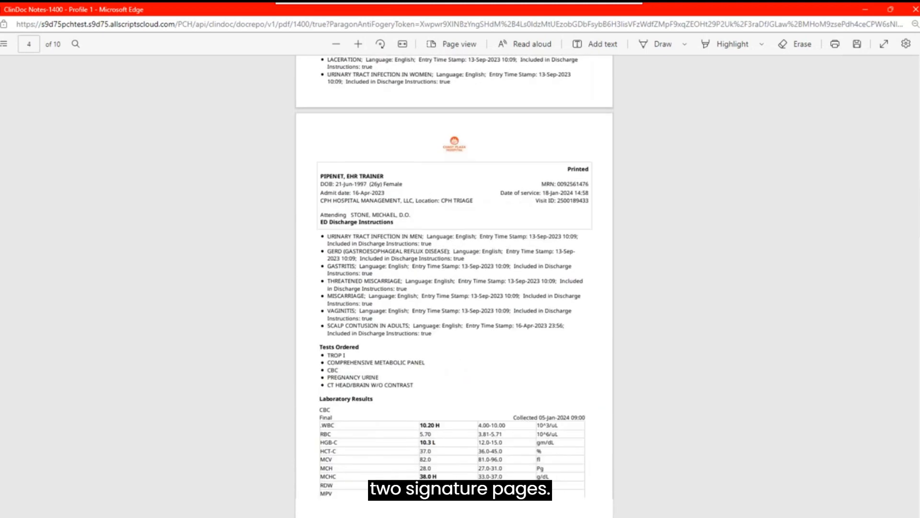
scroll(918, 388, "down", 20)
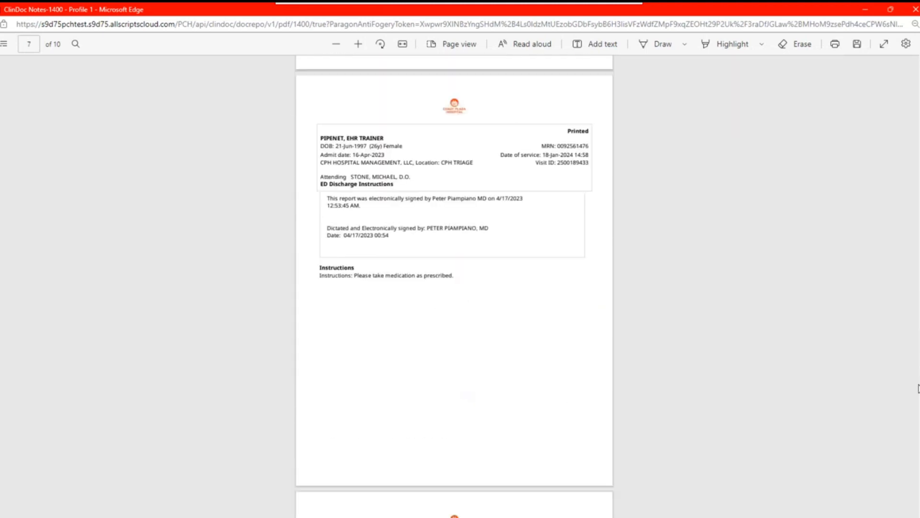
scroll(918, 388, "down", 12)
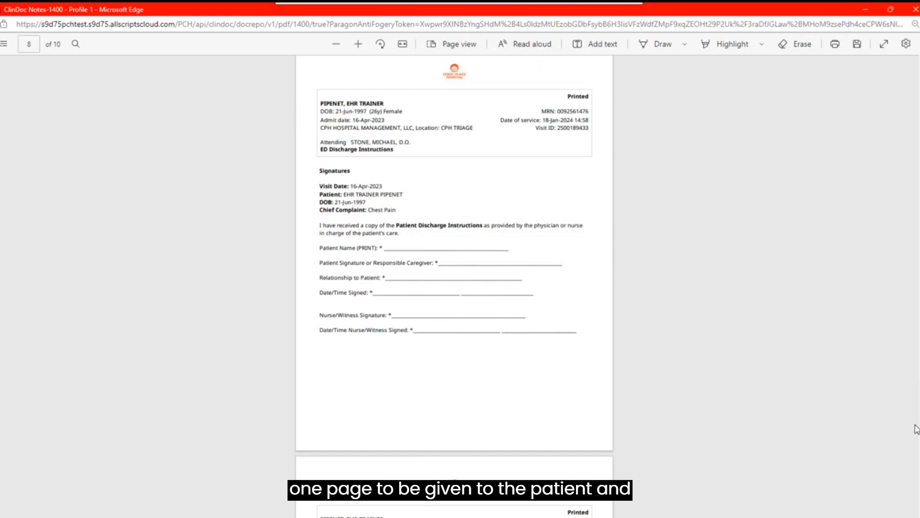
left_click_drag(916, 428, 916, 498)
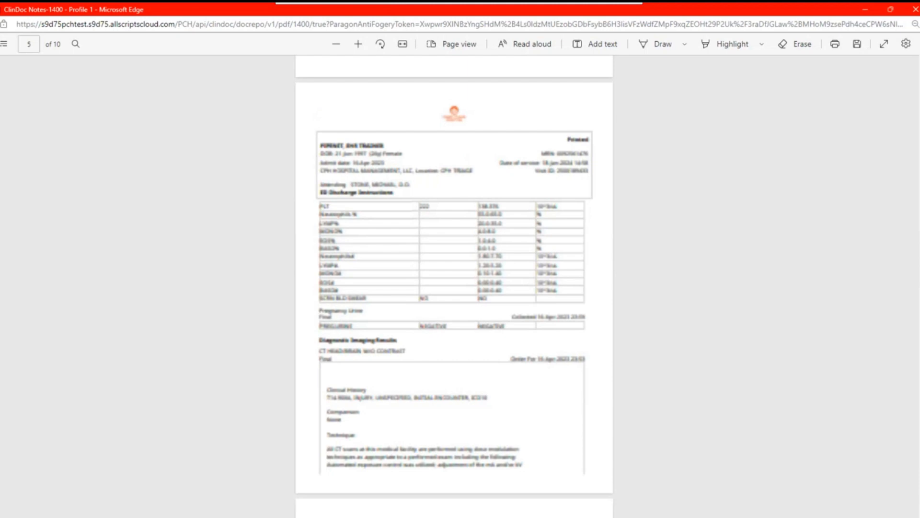
left_click_drag(915, 266, 916, 79)
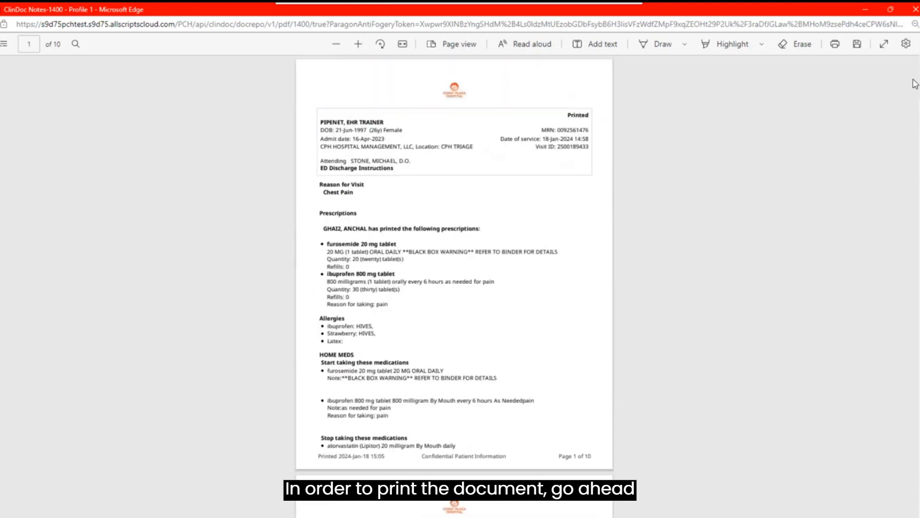
- Print the discharge instructions document and exit the note editor to the patient's notes list
left_click(835, 46)
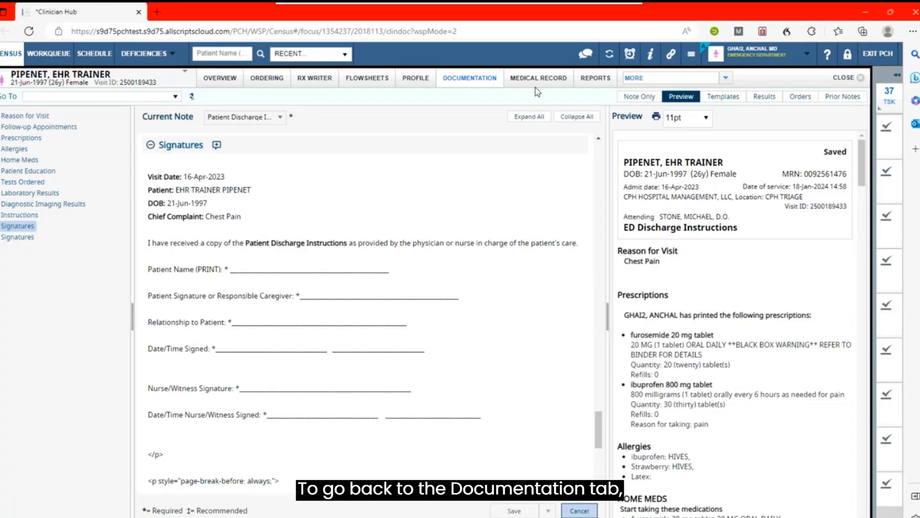
left_click(591, 512)
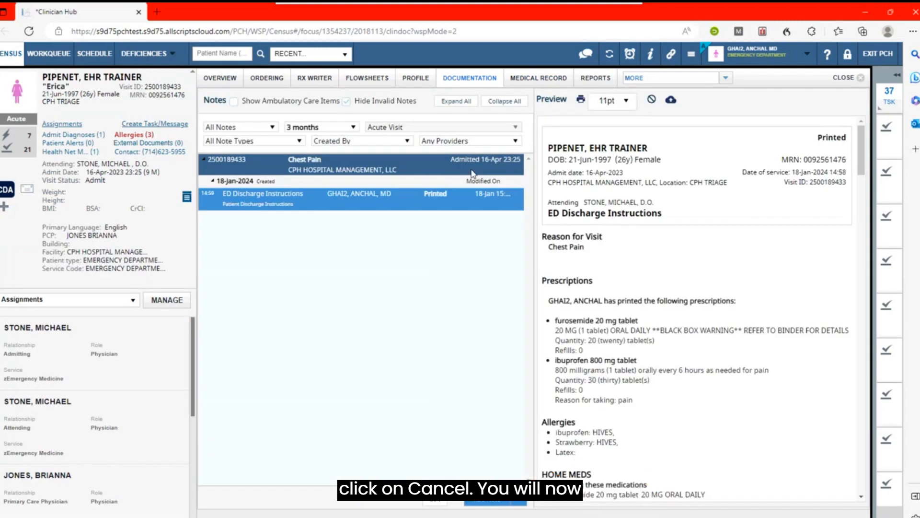